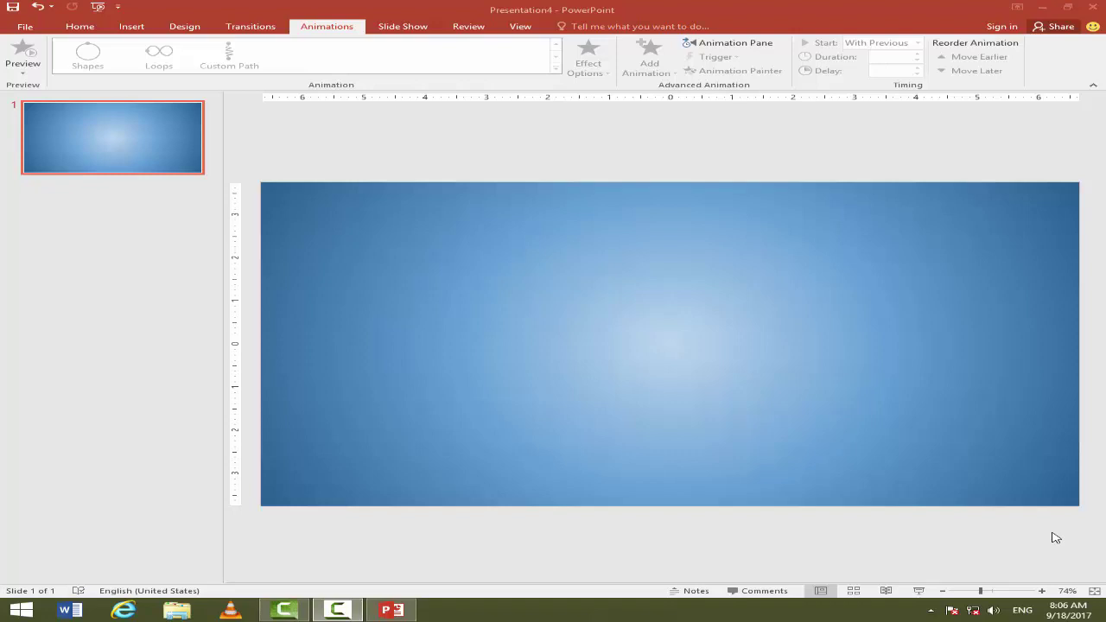
# - Draw a large blue circle on the slide with the Oval shape
pyautogui.click(133, 27)
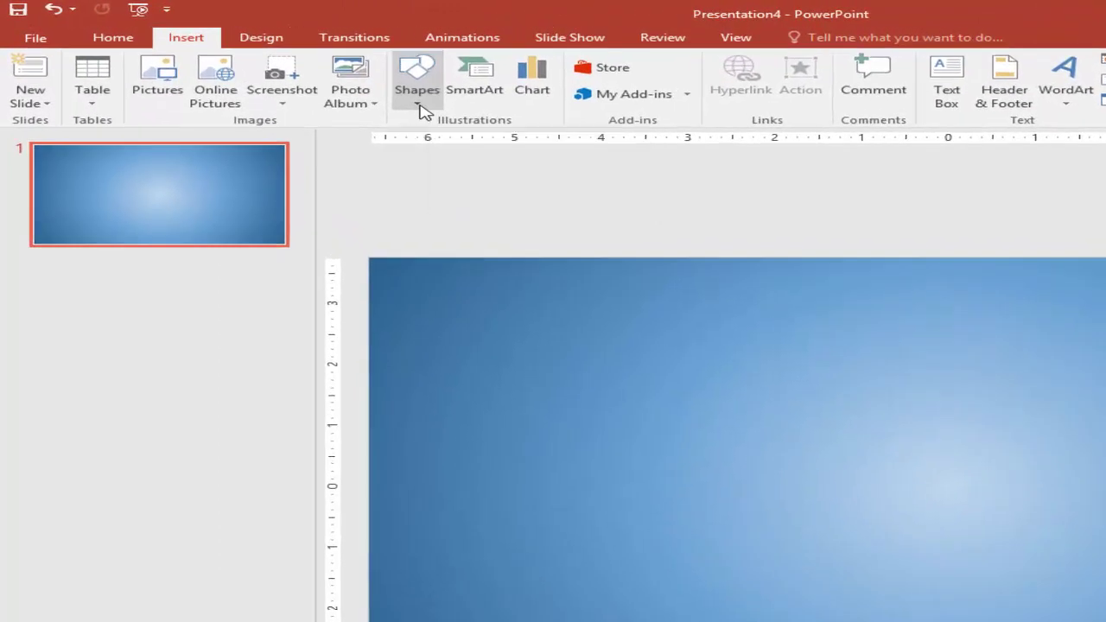
pyautogui.click(294, 79)
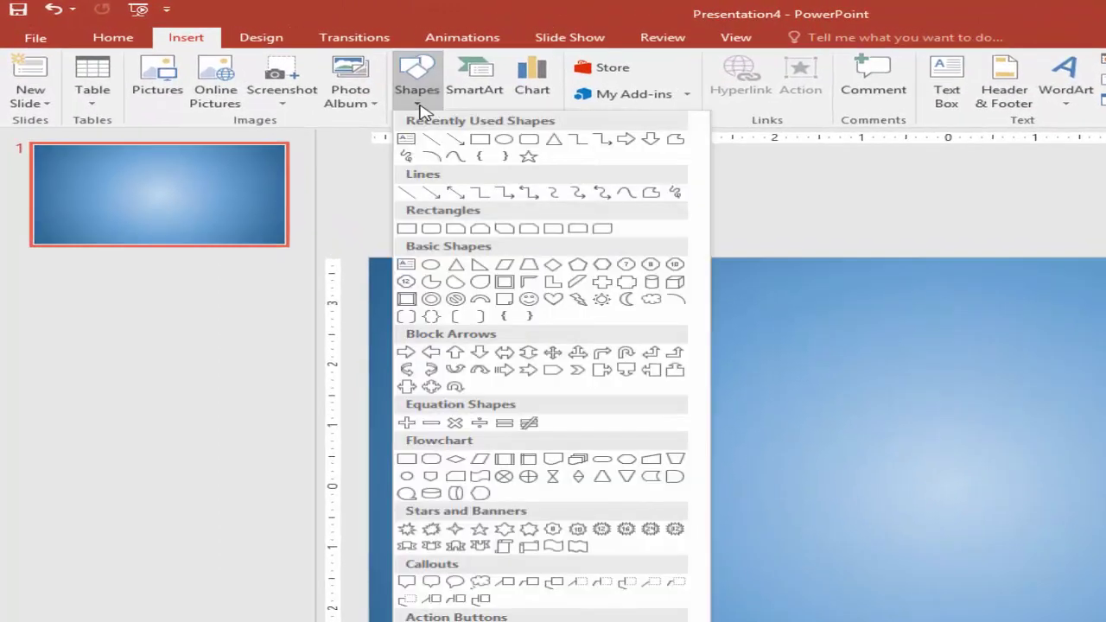
pyautogui.click(504, 141)
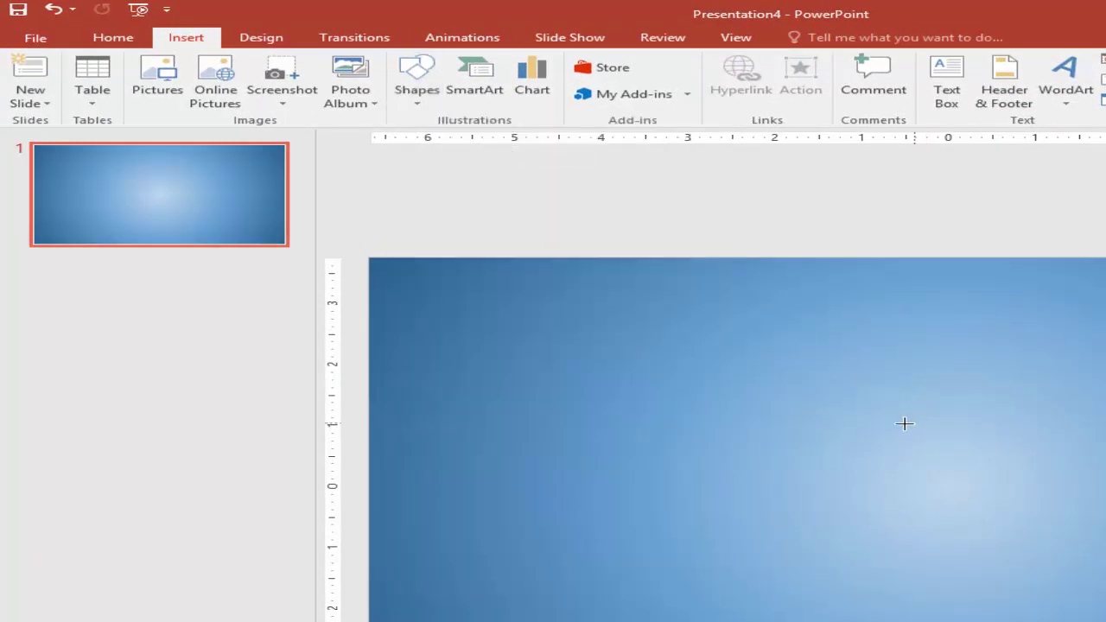
pyautogui.moveTo(780, 365)
pyautogui.mouseDown()
pyautogui.moveTo(1105, 604)
pyautogui.moveTo(999, 537)
pyautogui.mouseUp()
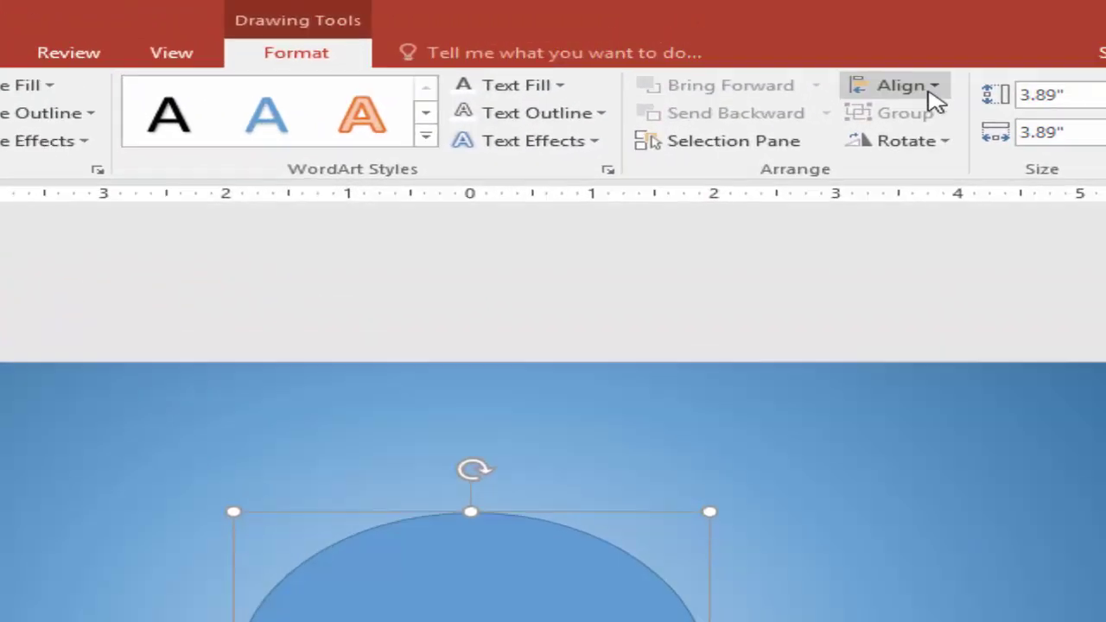
# - Centre the circle on the slide with Align Middle and Align Center
pyautogui.click(1097, 53)
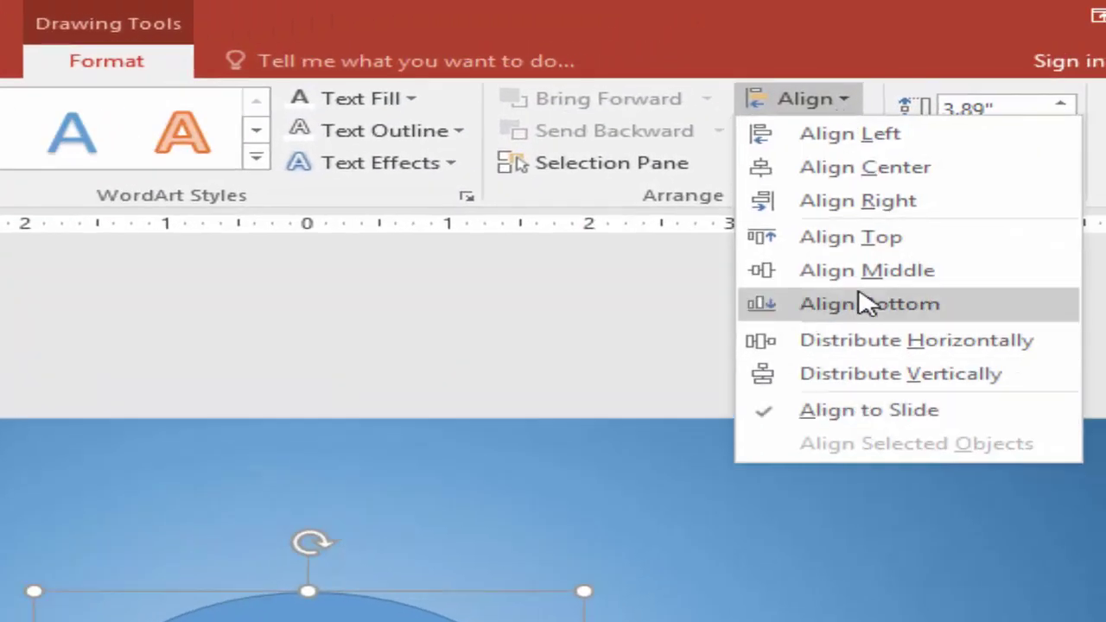
pyautogui.click(862, 274)
pyautogui.click(812, 104)
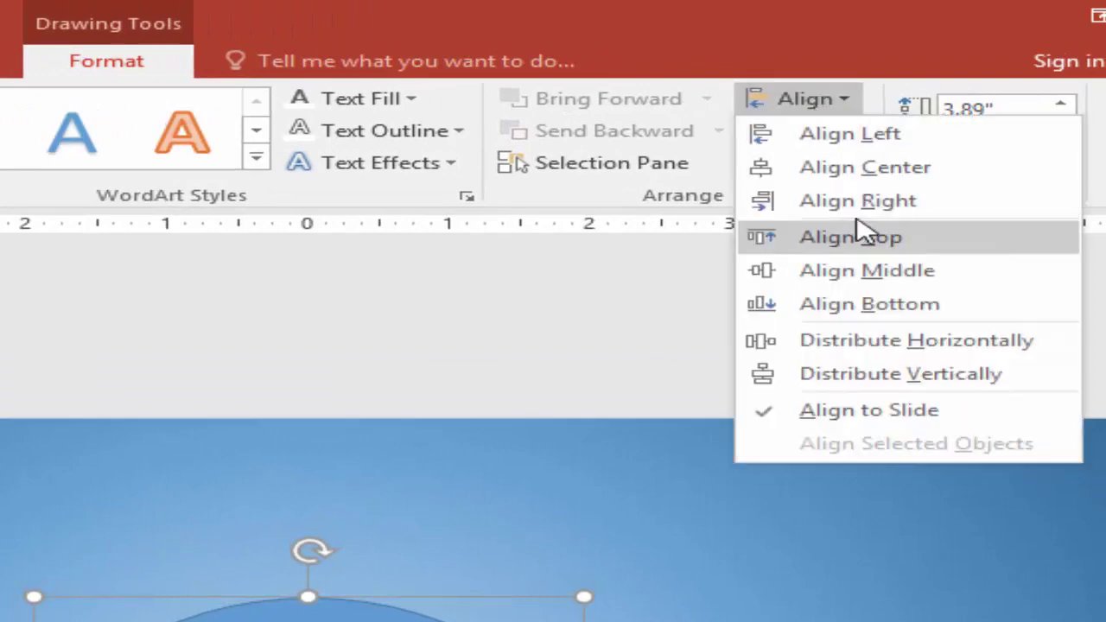
pyautogui.click(864, 169)
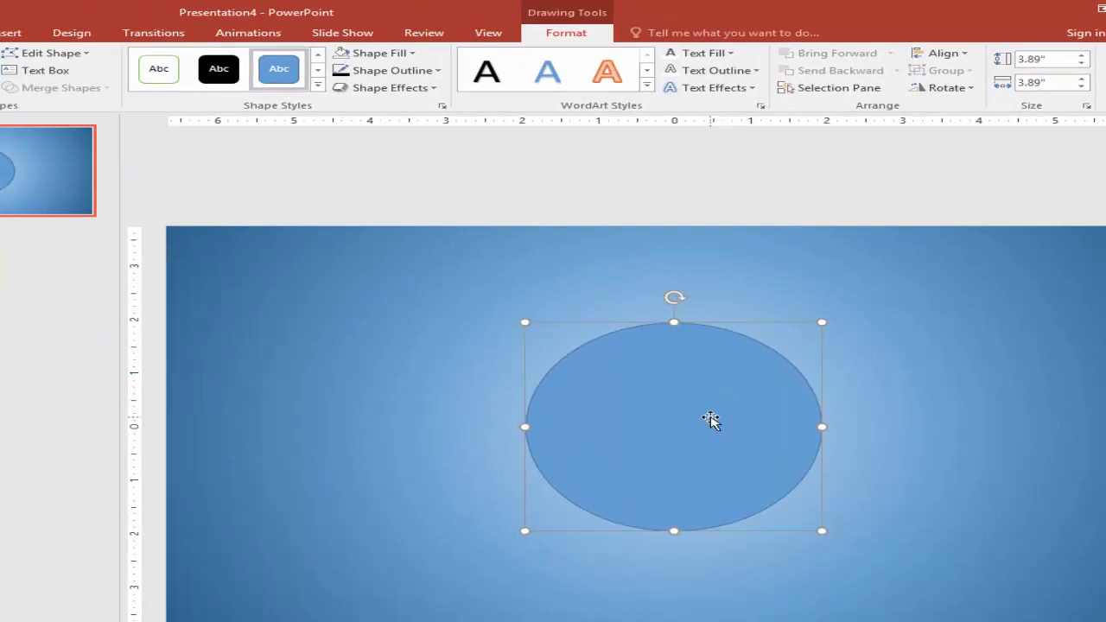
# - Copy the circle to its left and shrink the copy
pyautogui.press('Escape')
pyautogui.moveTo(710, 419); pyautogui.dragTo(404, 421)
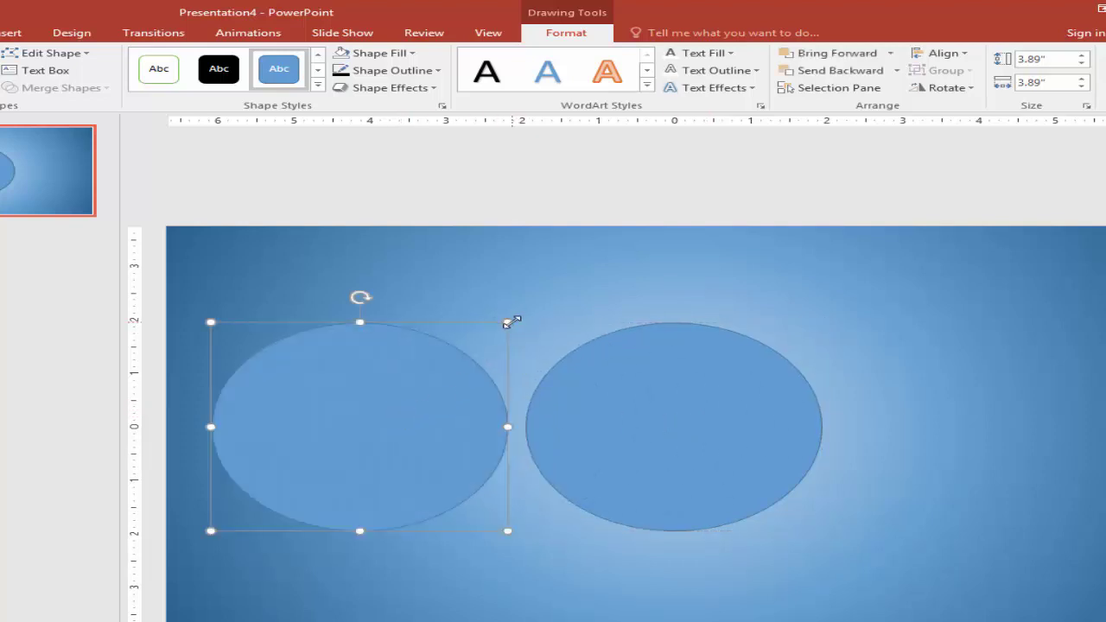
pyautogui.moveTo(511, 322); pyautogui.dragTo(360, 435)
# - Give the large circle no fill and a 4½ pt white outline
pyautogui.click(624, 418)
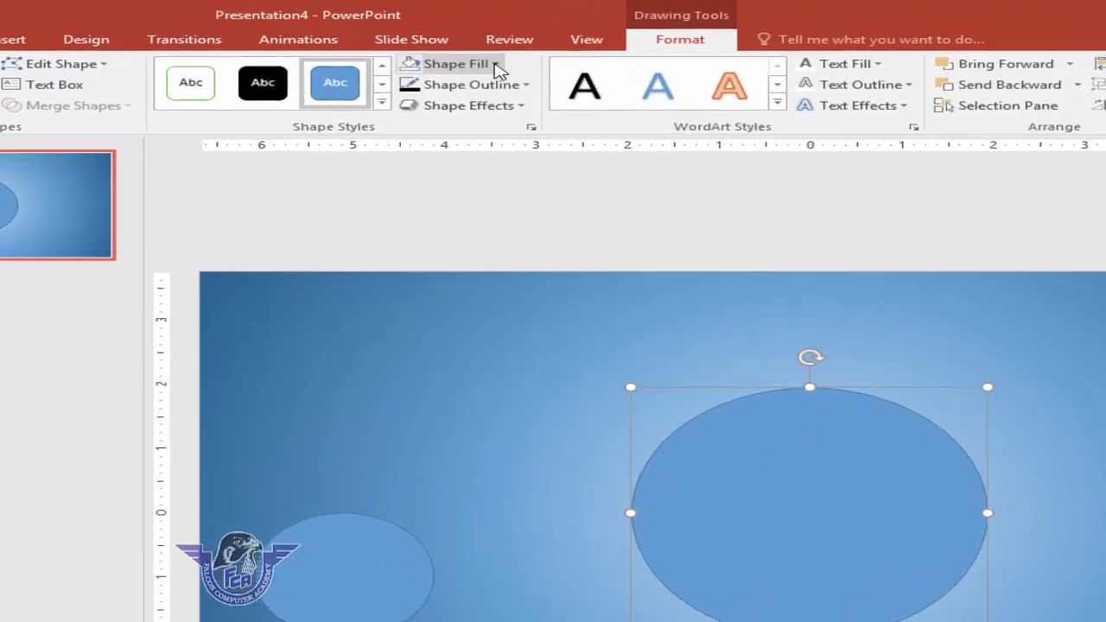
pyautogui.click(414, 54)
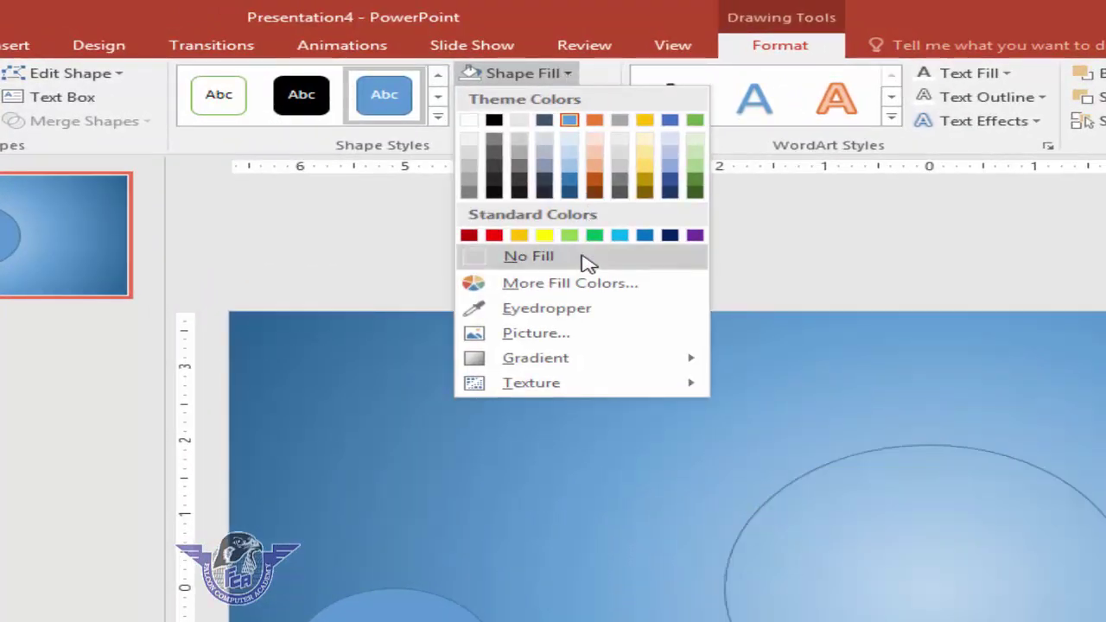
pyautogui.click(582, 256)
pyautogui.click(603, 97)
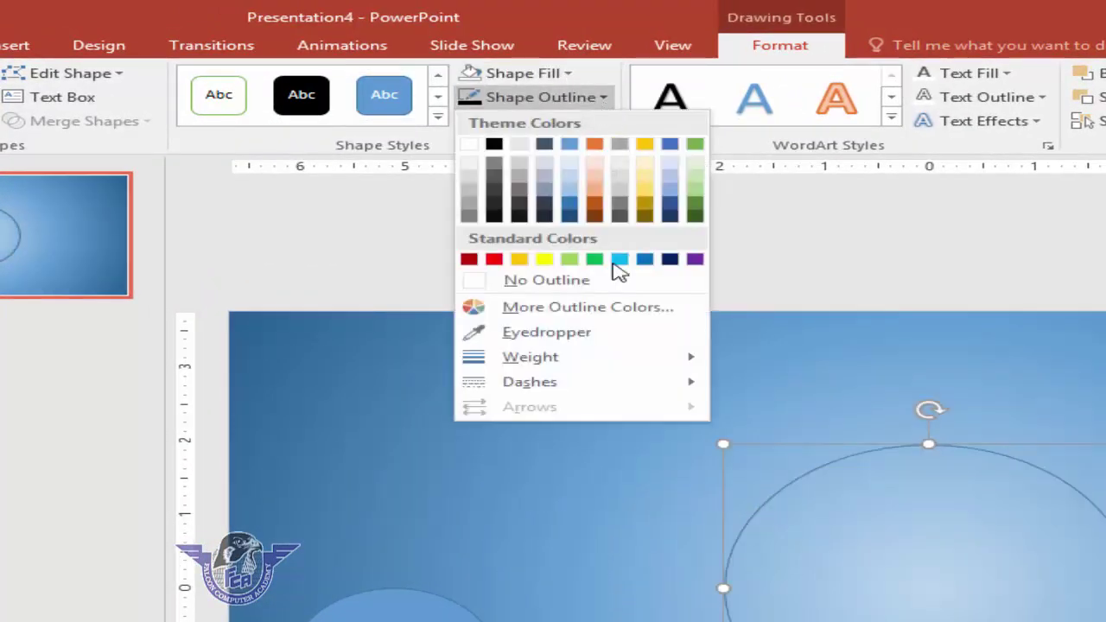
pyautogui.moveTo(530, 356)
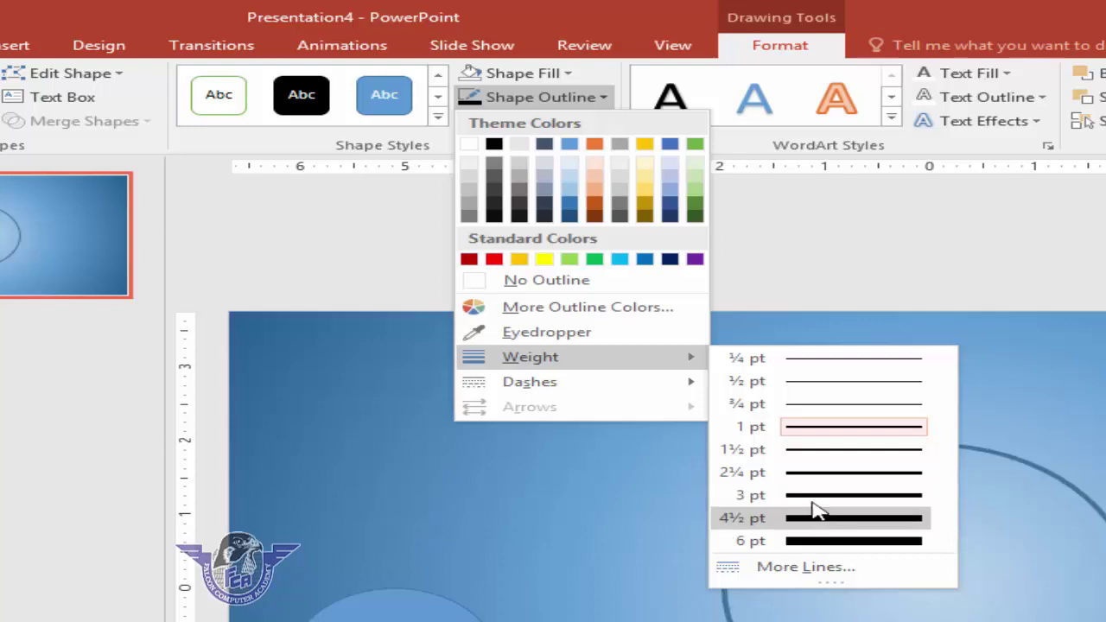
pyautogui.click(815, 515)
pyautogui.click(594, 98)
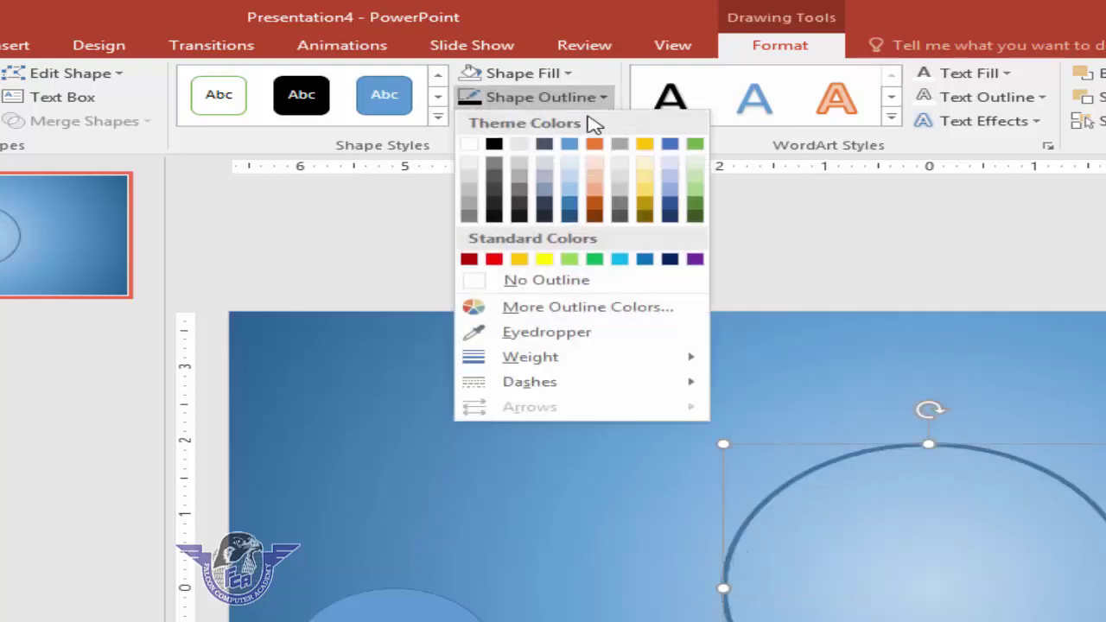
pyautogui.click(473, 144)
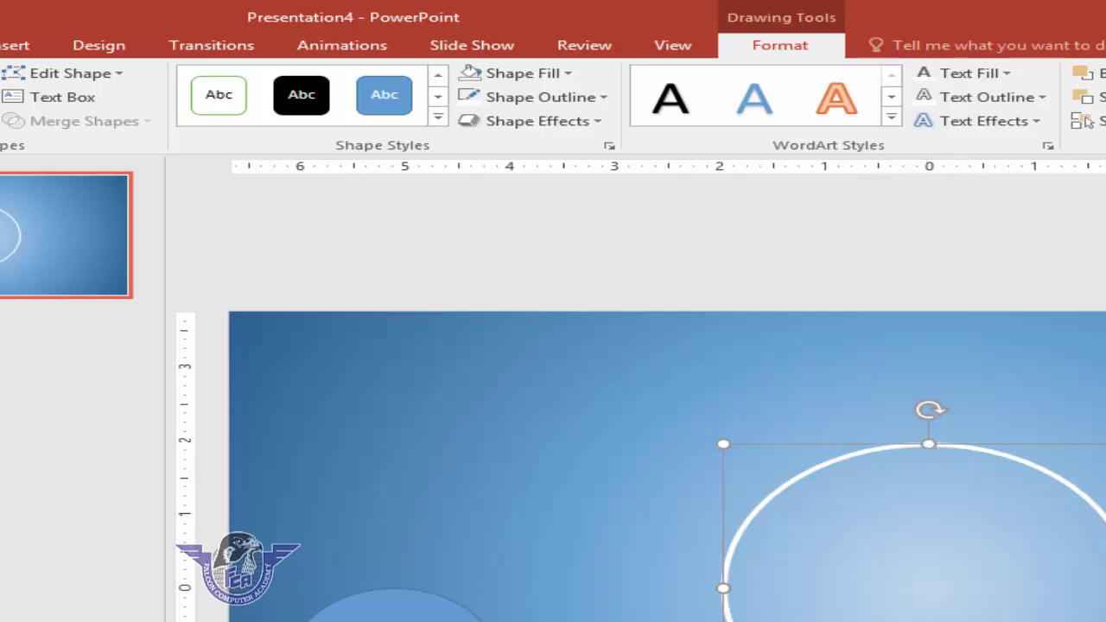
# - Move and resize the small circle so it sits centred on top of the ring
pyautogui.click(446, 609)
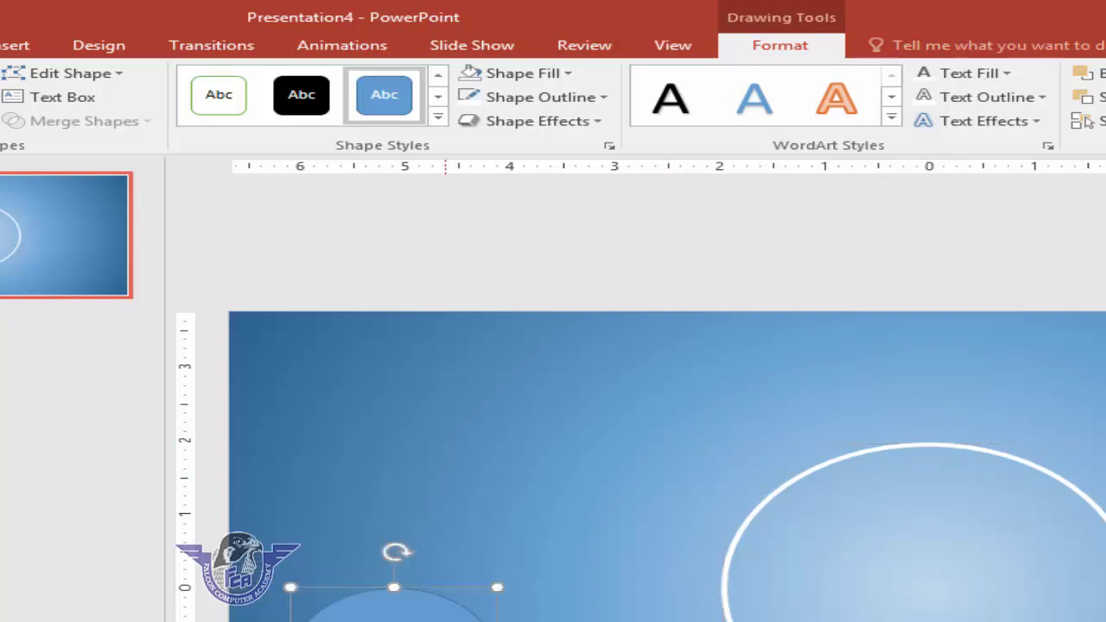
pyautogui.moveTo(393, 618)
pyautogui.mouseDown()
pyautogui.moveTo(937, 459)
pyautogui.moveTo(928, 460)
pyautogui.mouseUp()
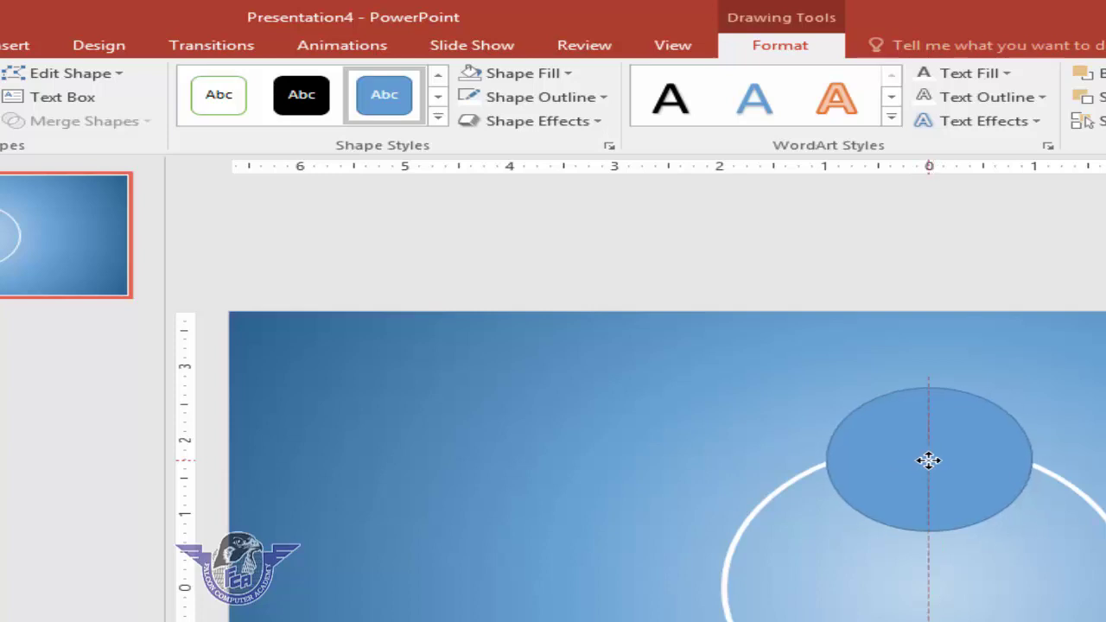
pyautogui.moveTo(928, 459); pyautogui.dragTo(928, 455)
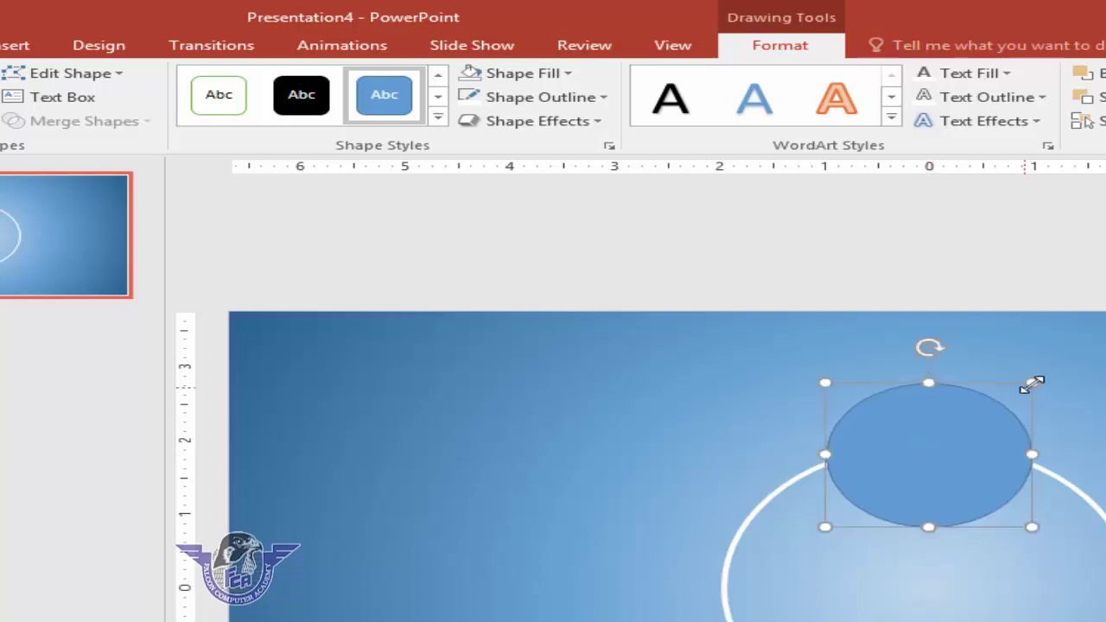
pyautogui.moveTo(1026, 394); pyautogui.dragTo(992, 412)
pyautogui.moveTo(950, 462); pyautogui.dragTo(963, 450)
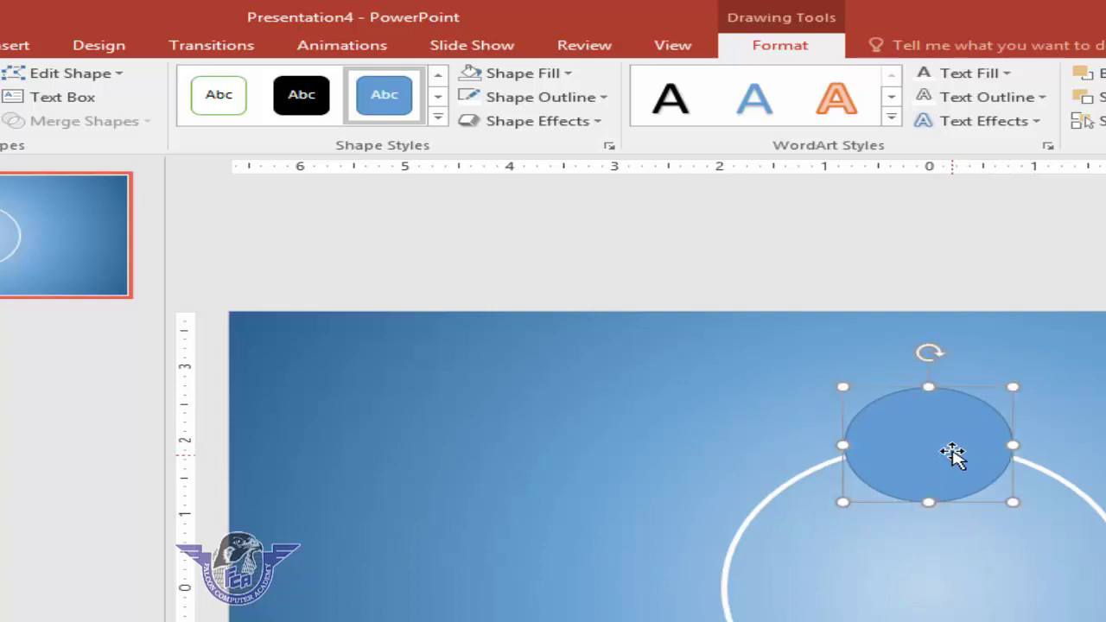
# - Fill the small circle with the climbers photo and copy it to the ring's right
pyautogui.click(570, 72)
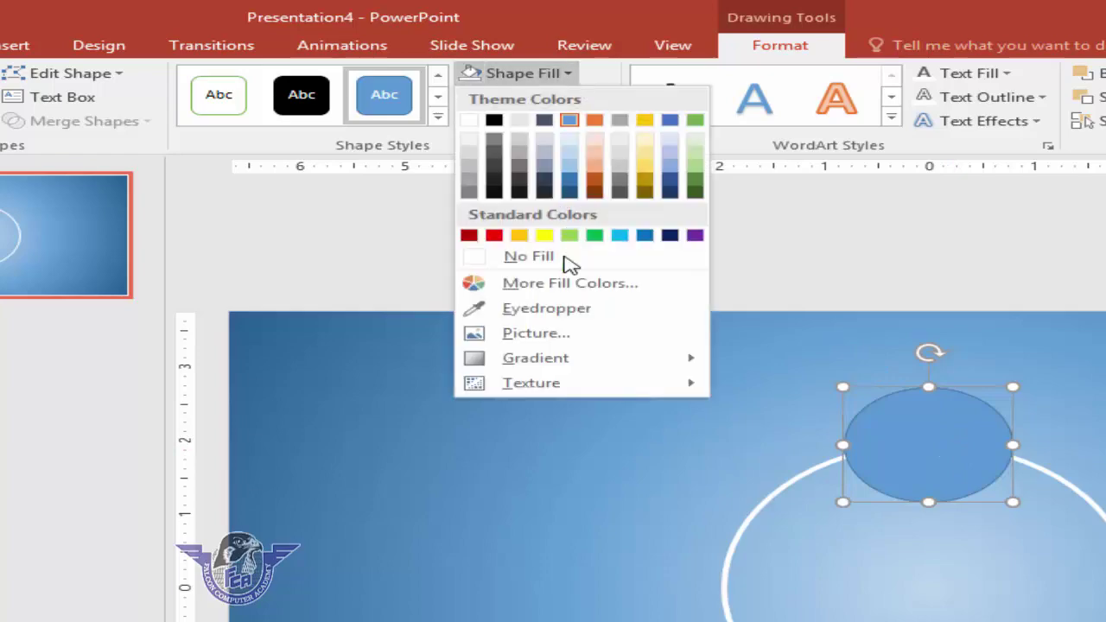
pyautogui.click(565, 334)
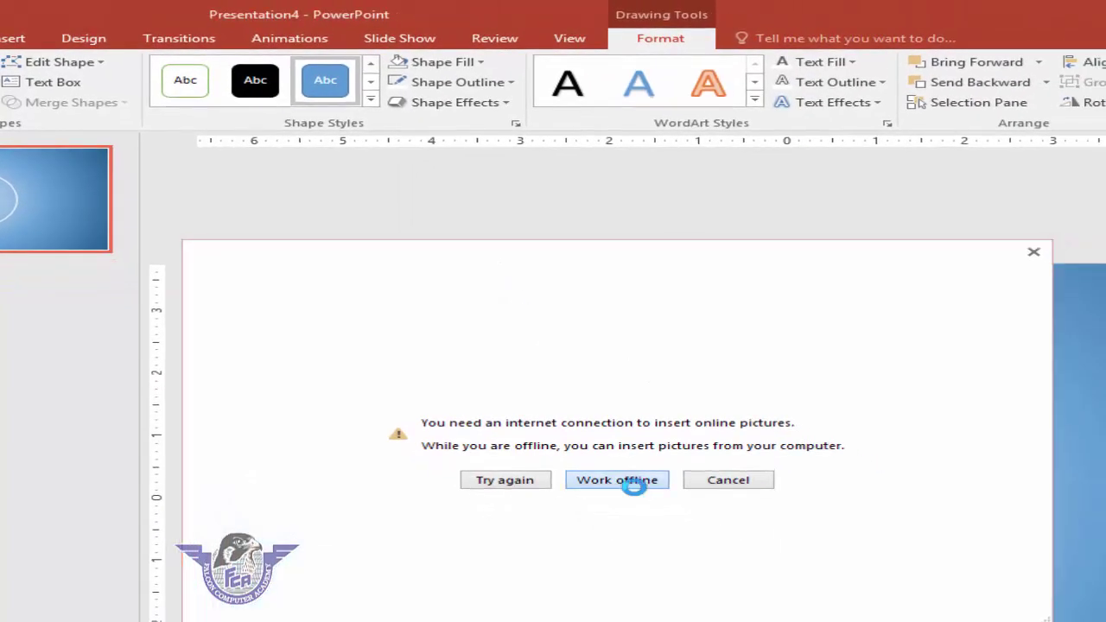
pyautogui.click(631, 479)
pyautogui.doubleClick(416, 359)
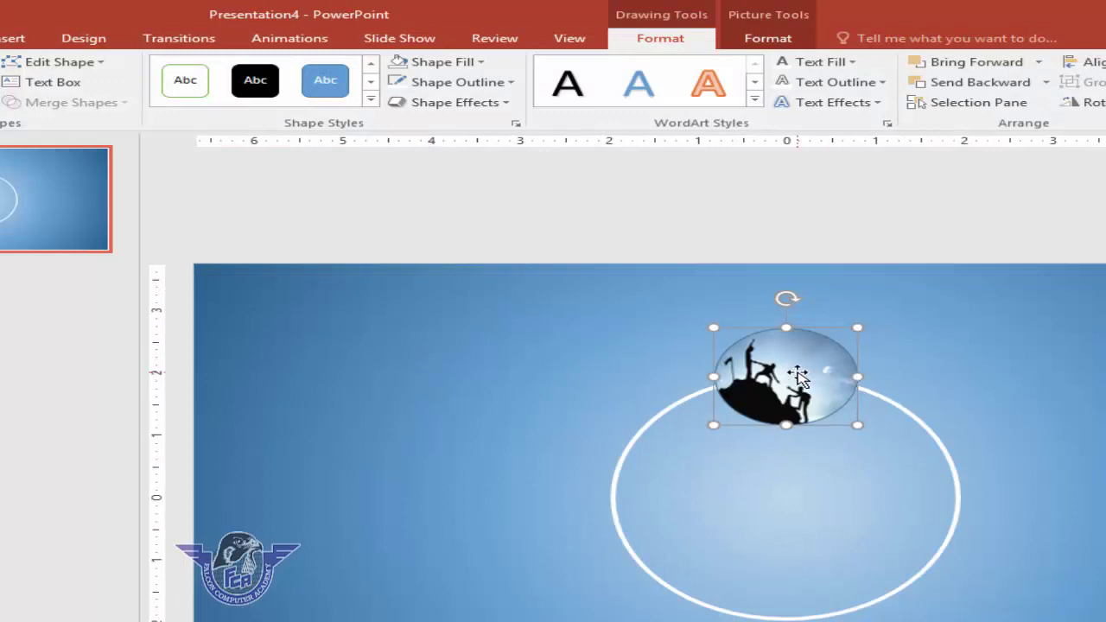
pyautogui.moveTo(797, 376); pyautogui.dragTo(966, 500)
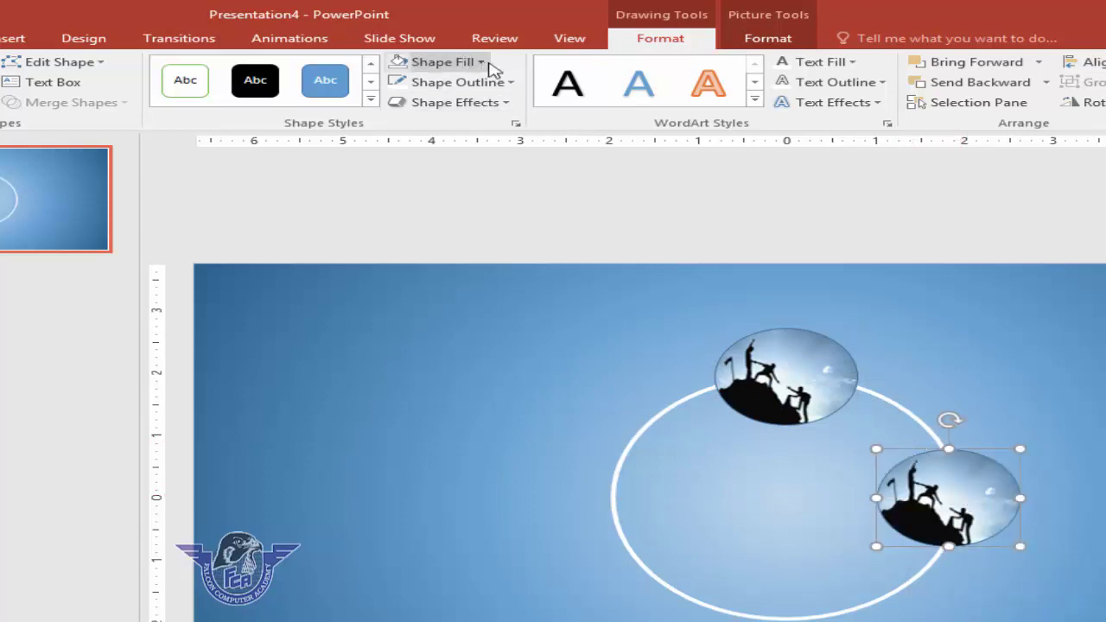
# - Fill the right circle with the tree landscape picture
pyautogui.click(487, 66)
pyautogui.click(516, 281)
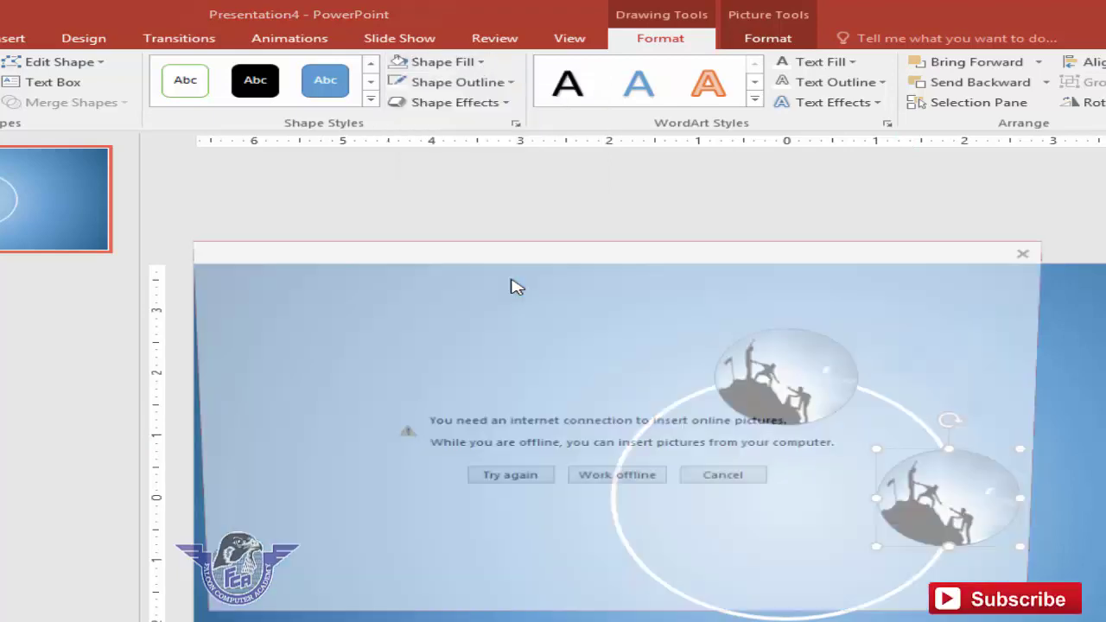
pyautogui.click(616, 480)
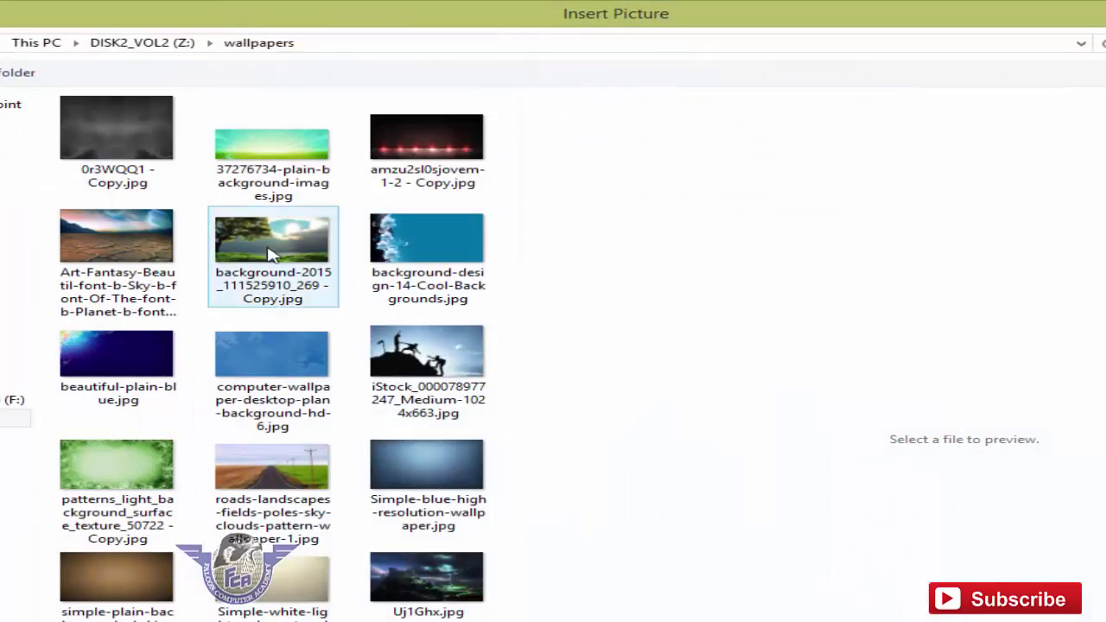
pyautogui.doubleClick(271, 254)
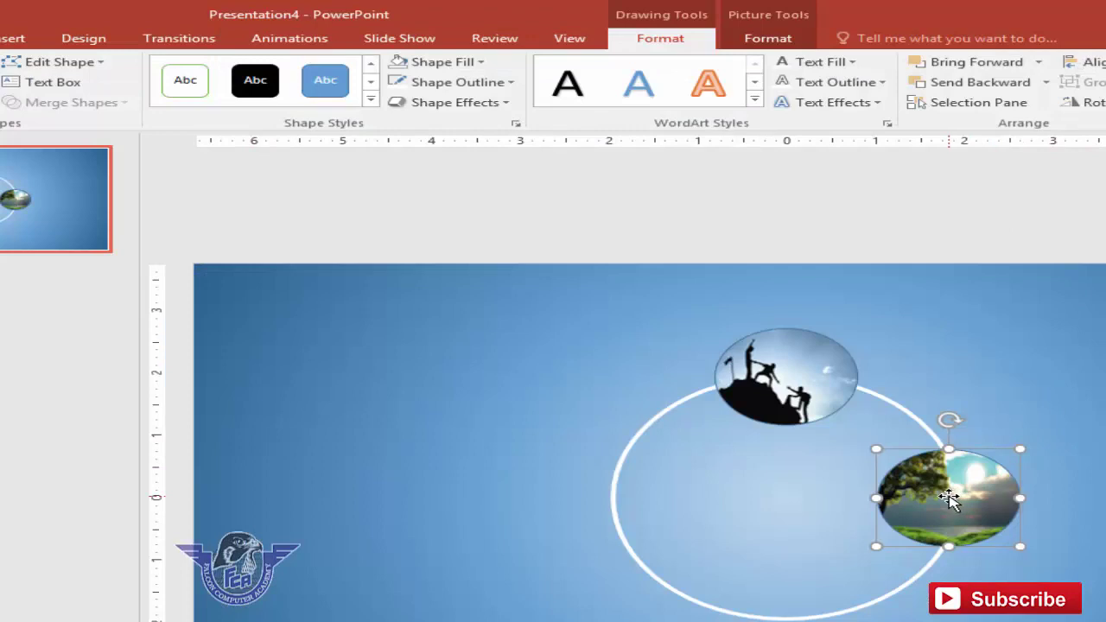
# - Copy the circle to the ring's bottom and fill it with the cracked-desert fantasy image
pyautogui.moveTo(949, 497); pyautogui.dragTo(815, 617)
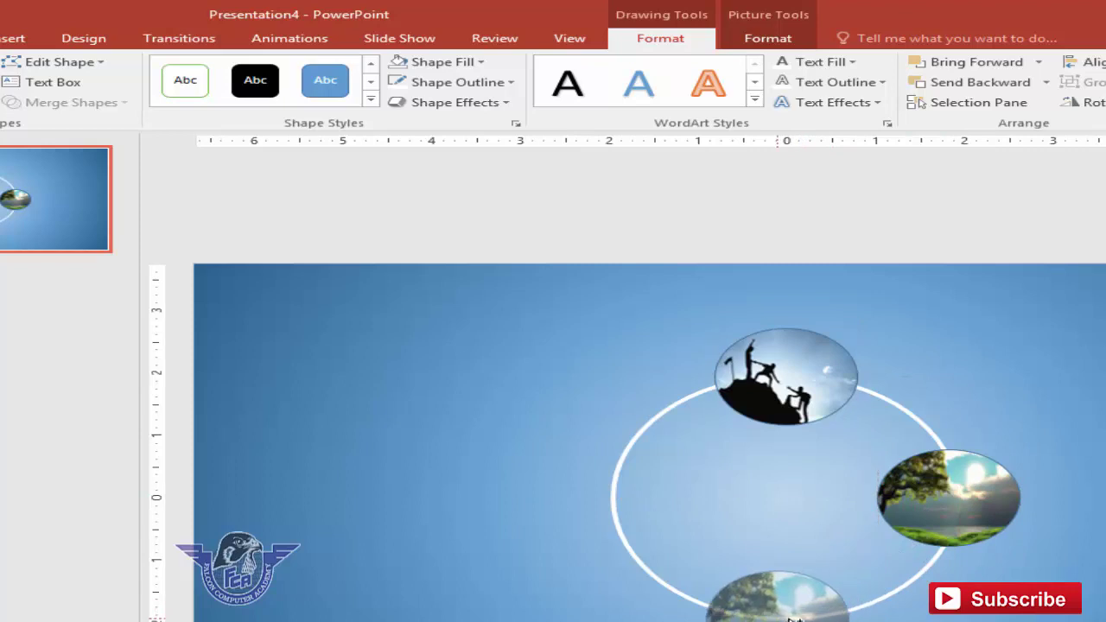
pyautogui.moveTo(814, 617); pyautogui.dragTo(796, 617)
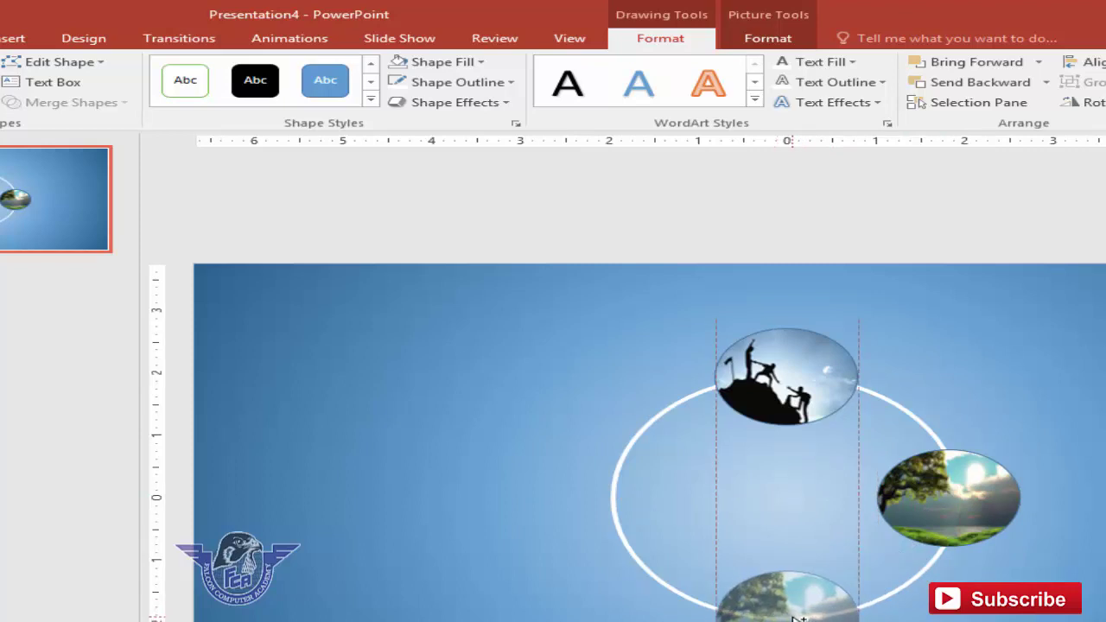
pyautogui.moveTo(795, 618); pyautogui.dragTo(795, 618)
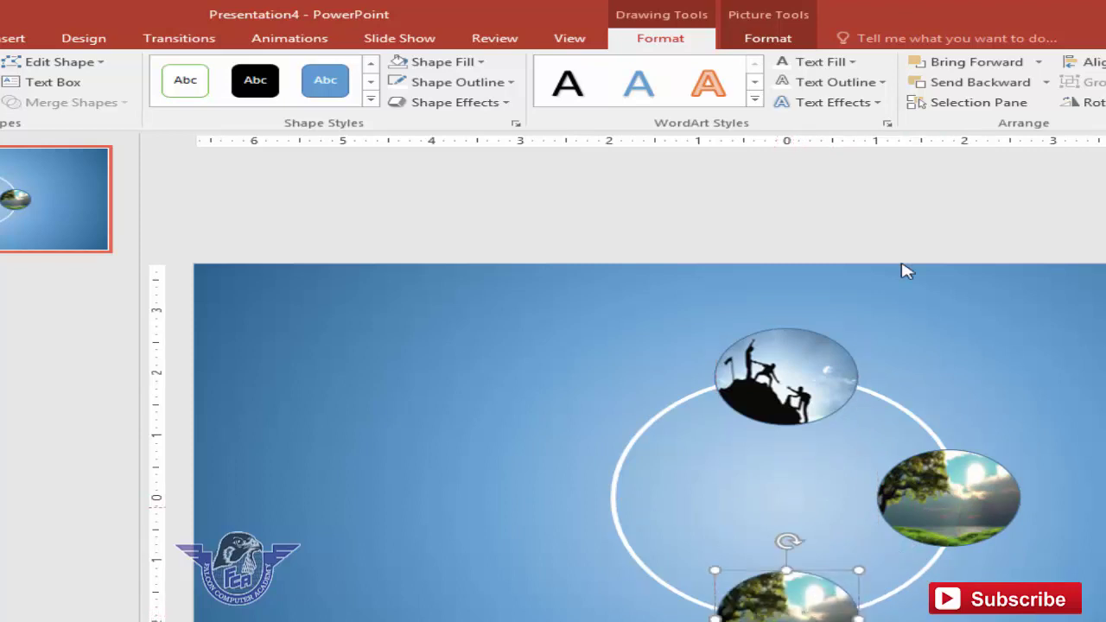
pyautogui.click(471, 63)
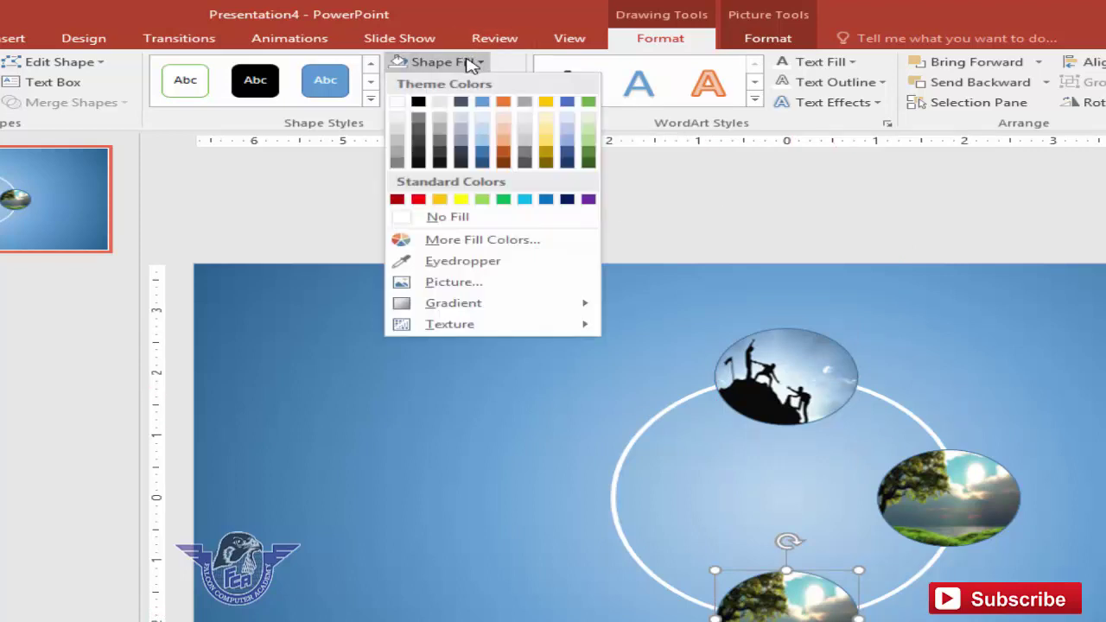
pyautogui.click(493, 291)
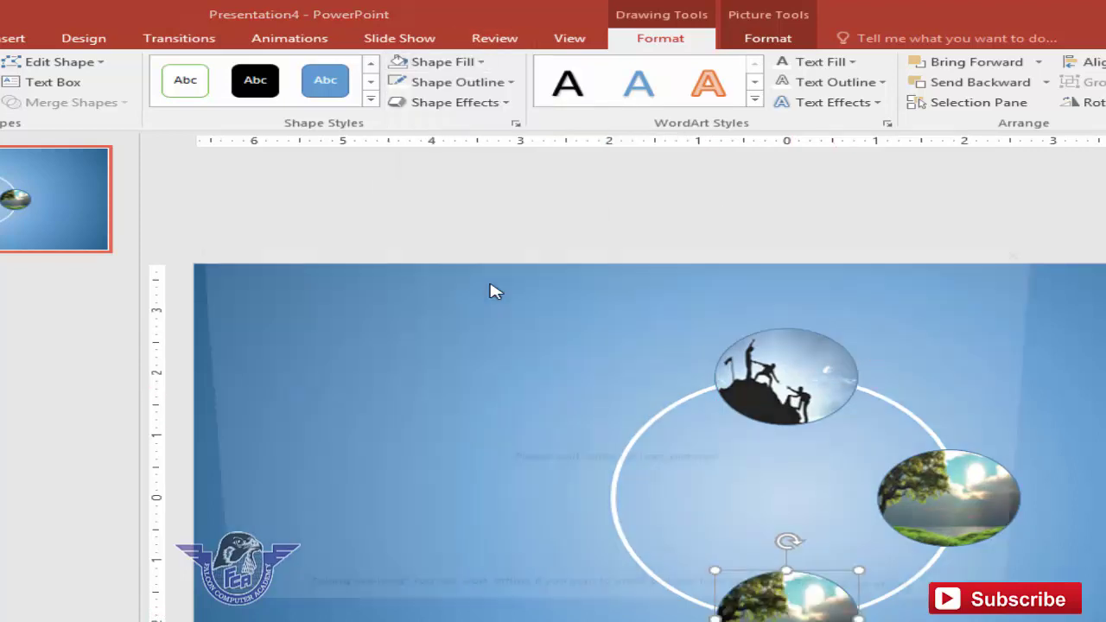
pyautogui.click(636, 480)
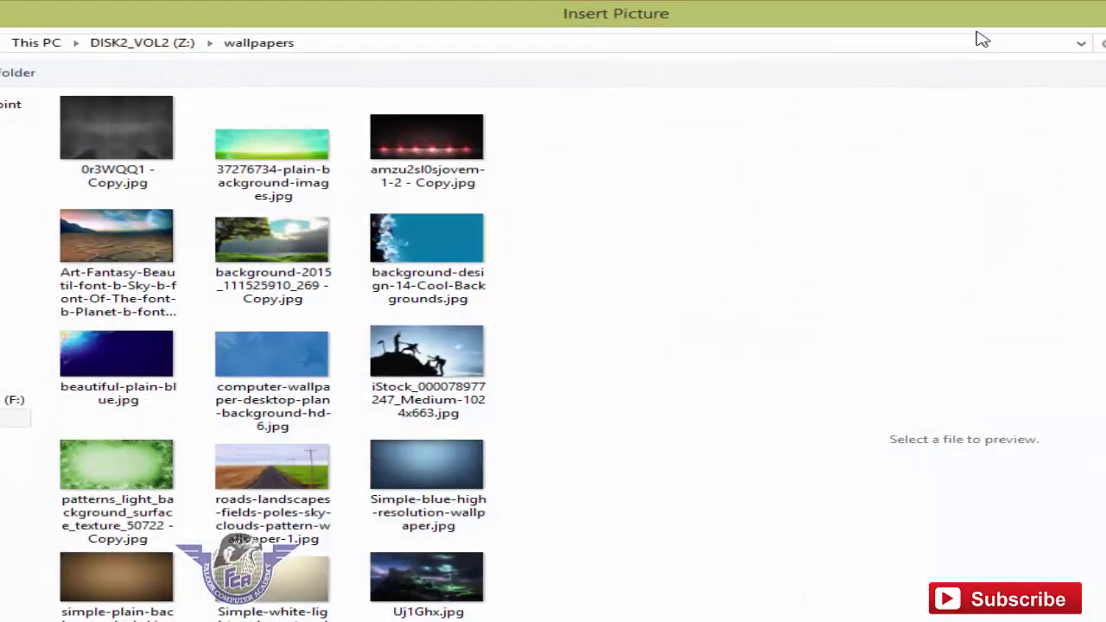
pyautogui.doubleClick(130, 246)
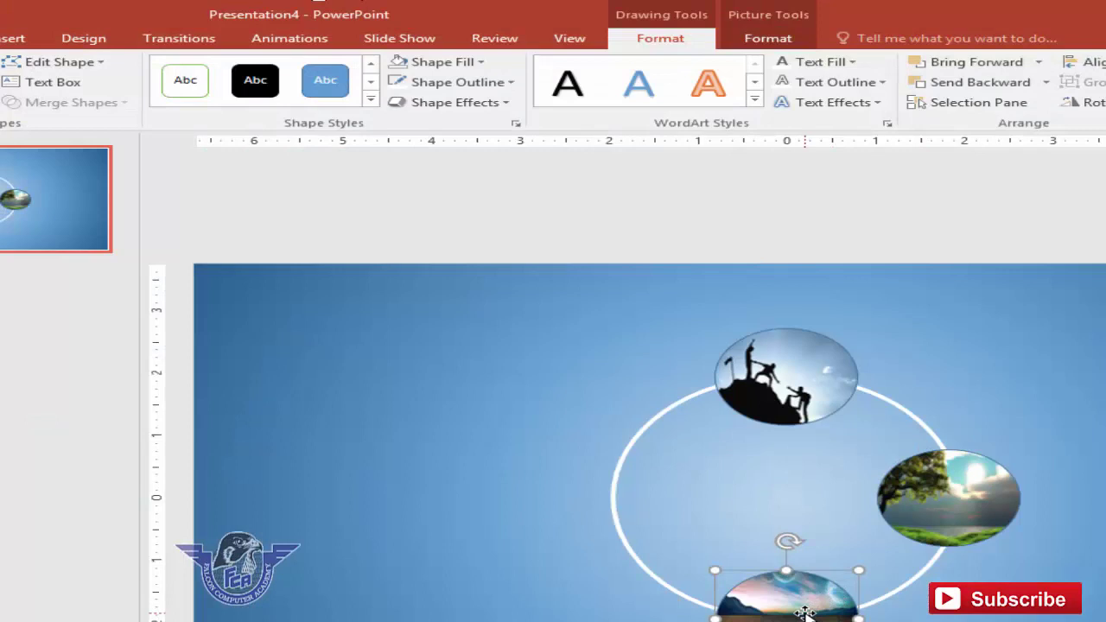
# - Copy a circle to the ring's left and fill it with the dark stormy Uj1Ghx.jpg image
pyautogui.moveTo(803, 611); pyautogui.dragTo(638, 501)
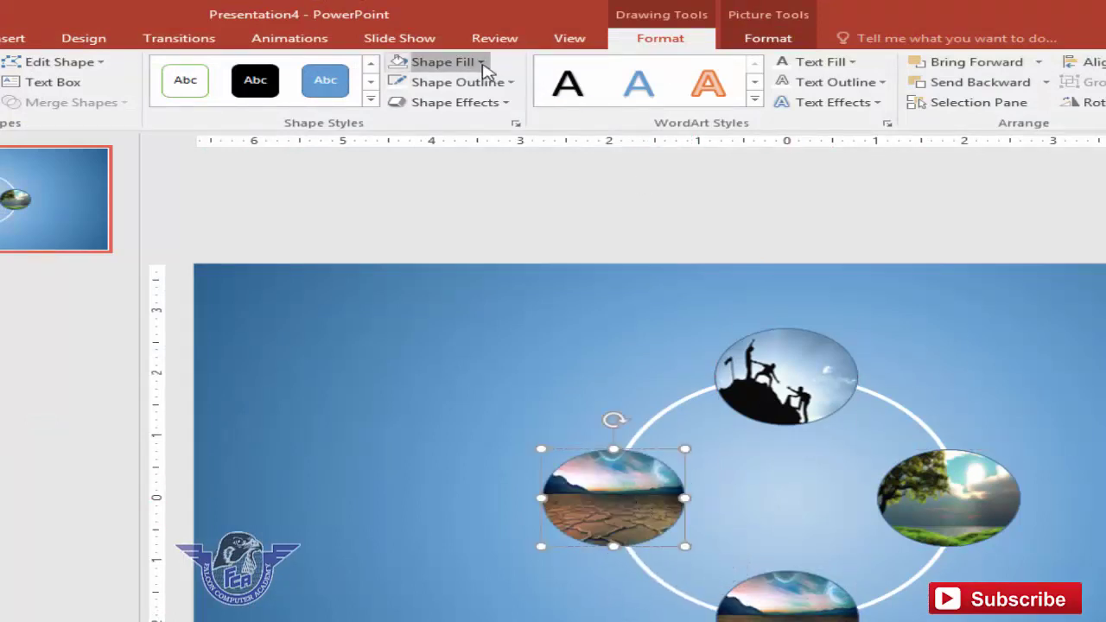
pyautogui.click(484, 63)
pyautogui.click(489, 285)
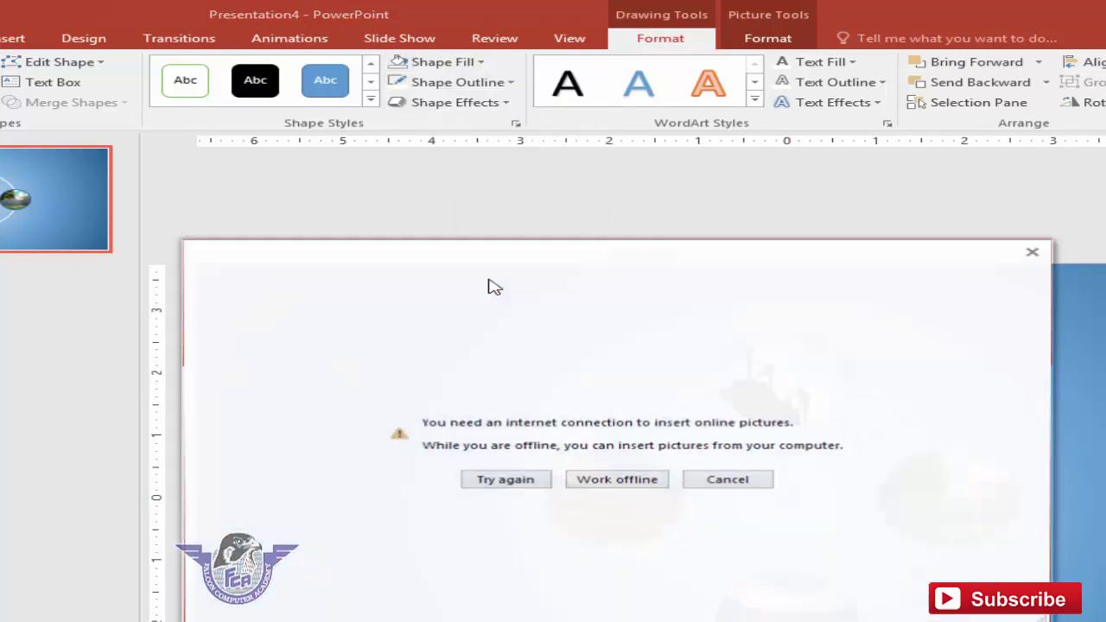
pyautogui.click(649, 484)
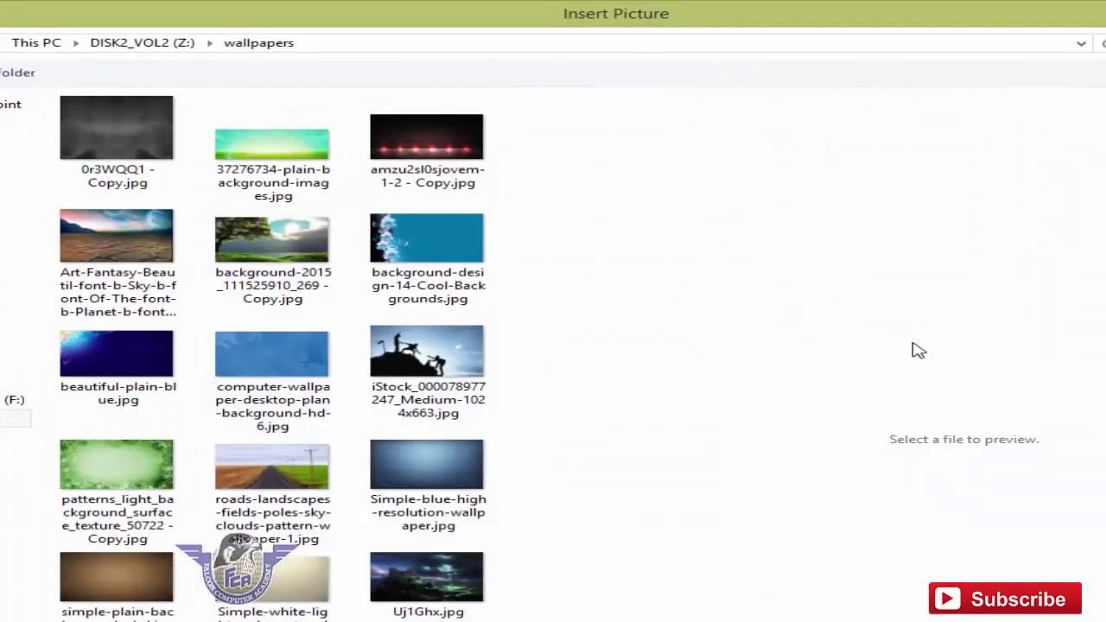
pyautogui.doubleClick(450, 586)
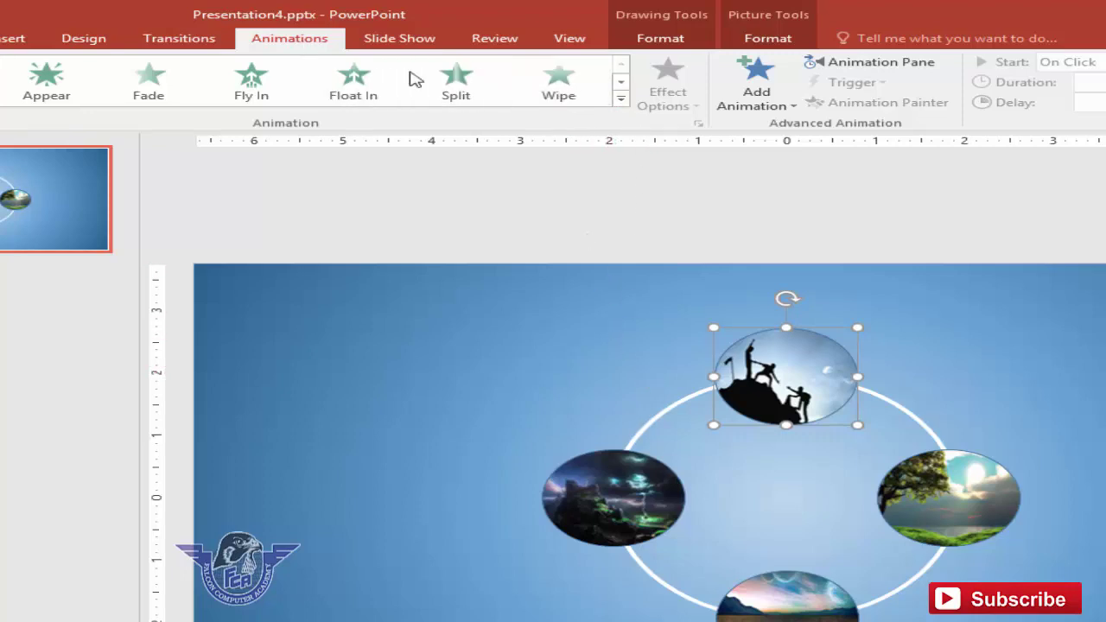
# - Give the climbers picture a Circle motion path stretched to the ring's size
pyautogui.click(621, 101)
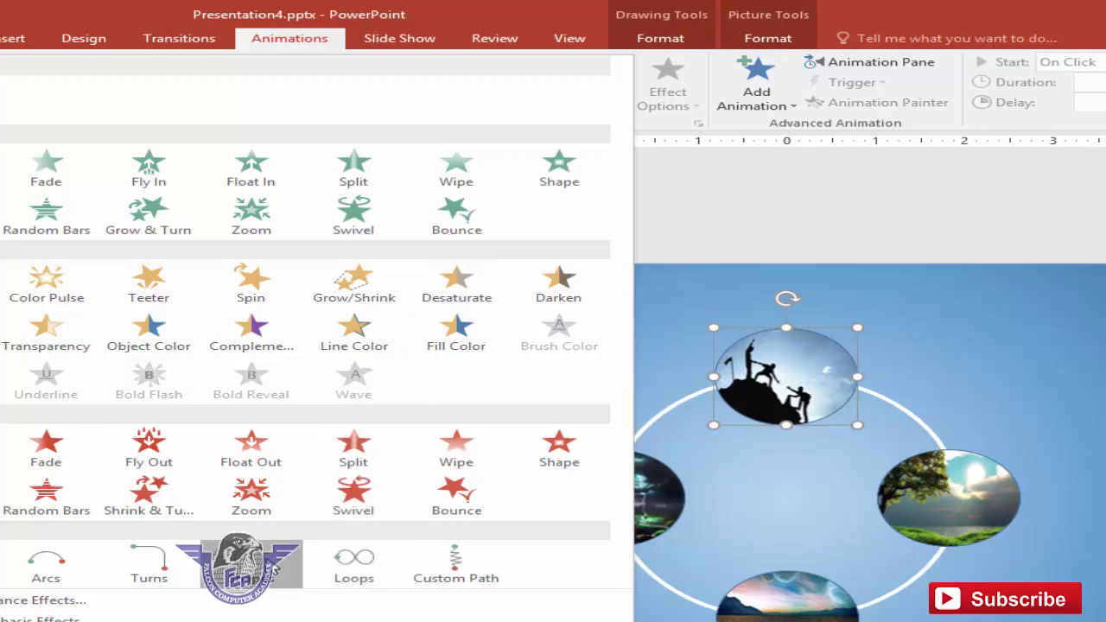
pyautogui.click(273, 565)
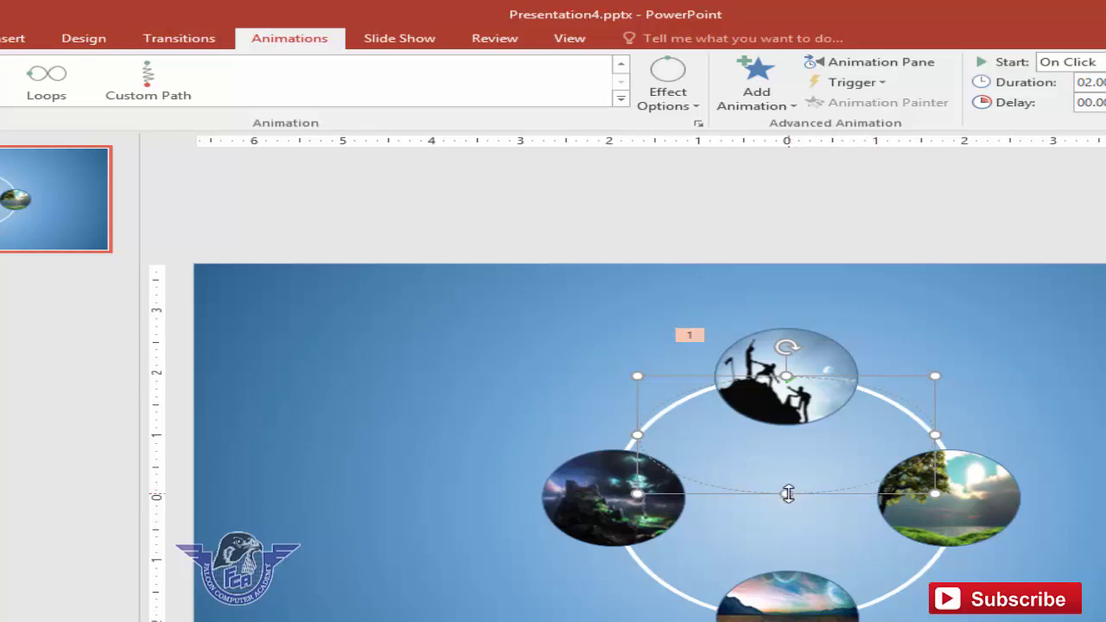
pyautogui.moveTo(788, 493); pyautogui.dragTo(776, 615)
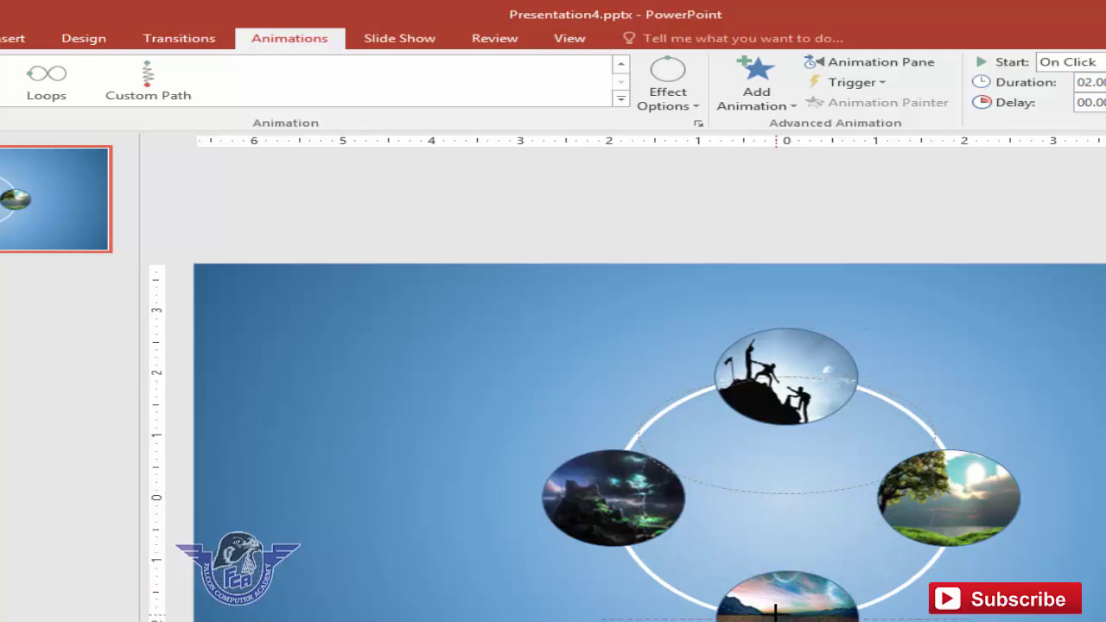
pyautogui.moveTo(637, 498); pyautogui.dragTo(611, 497)
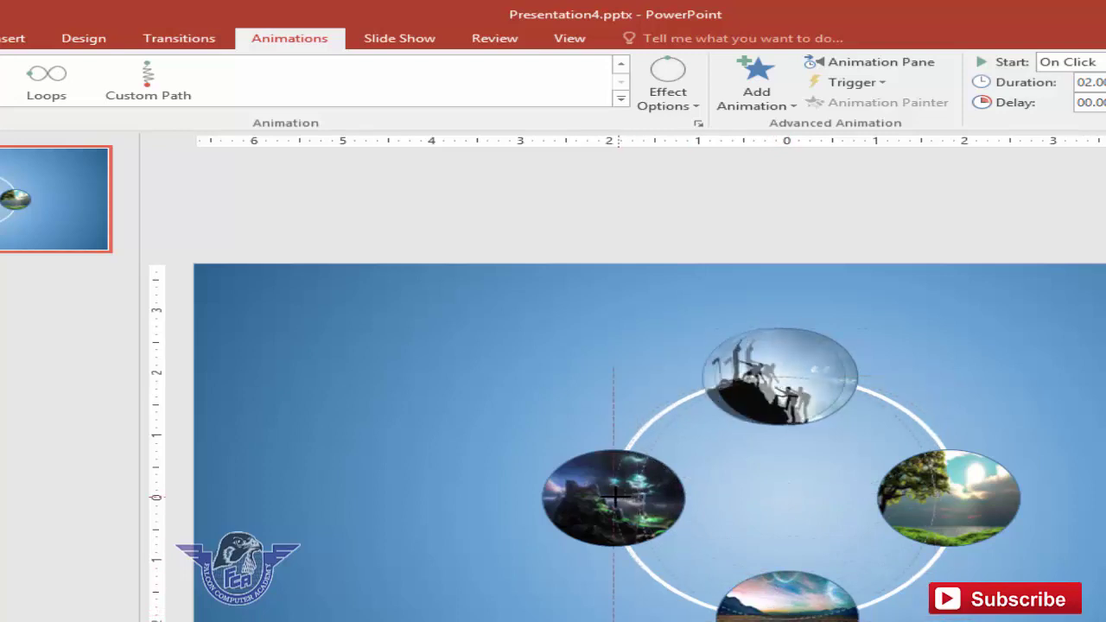
pyautogui.moveTo(940, 497); pyautogui.dragTo(958, 499)
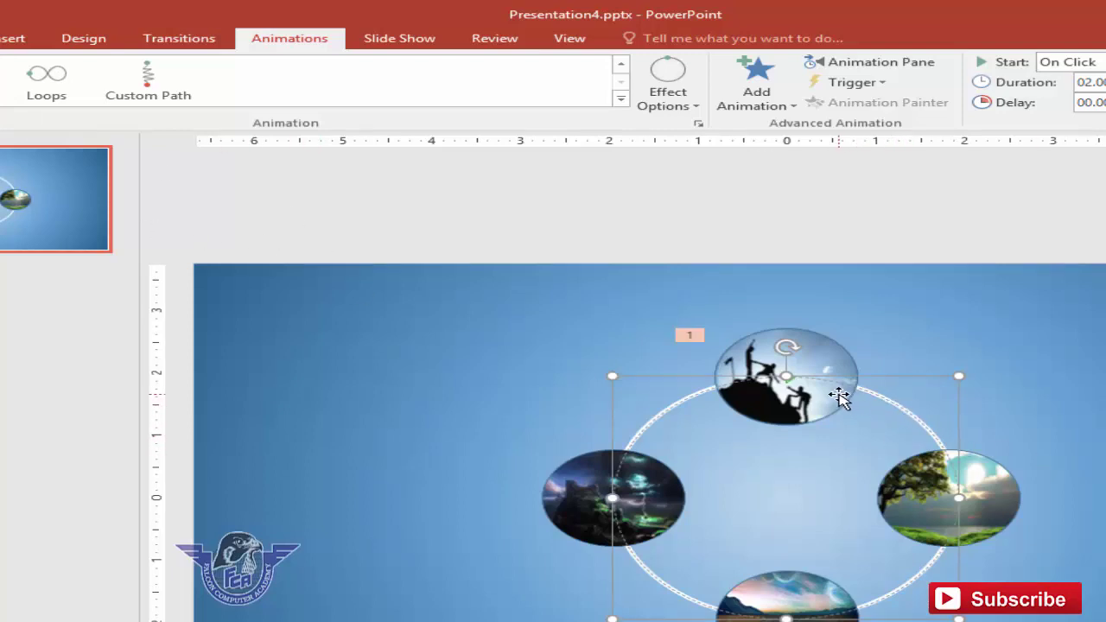
# - Set the climbers orbit to start With Previous and paint it onto the tree picture
pyautogui.click(834, 399)
pyautogui.click(868, 104)
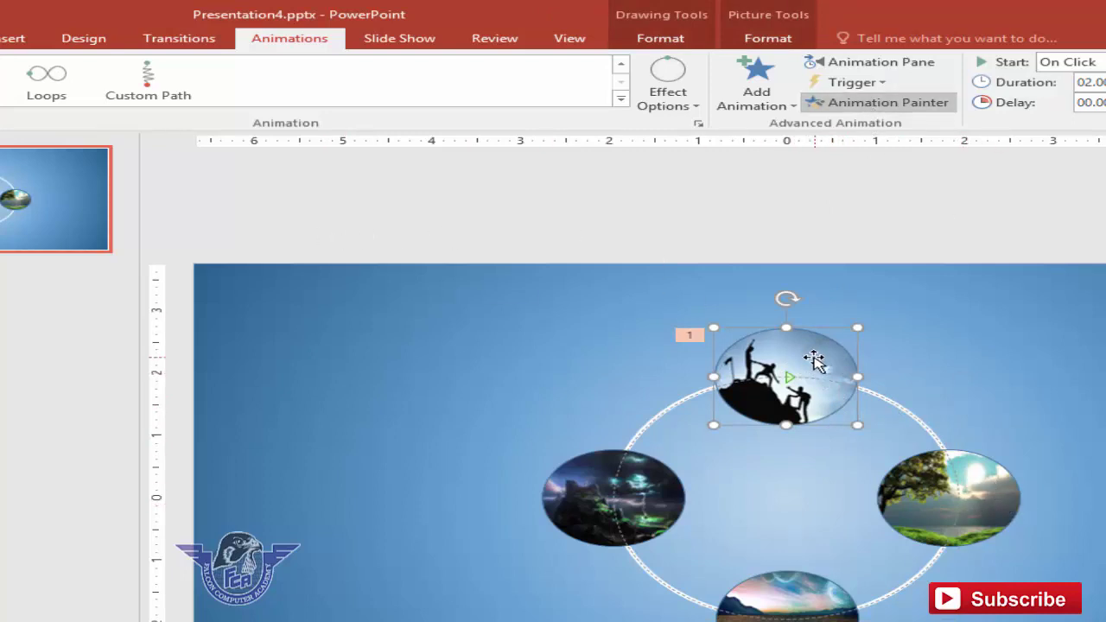
pyautogui.click(885, 102)
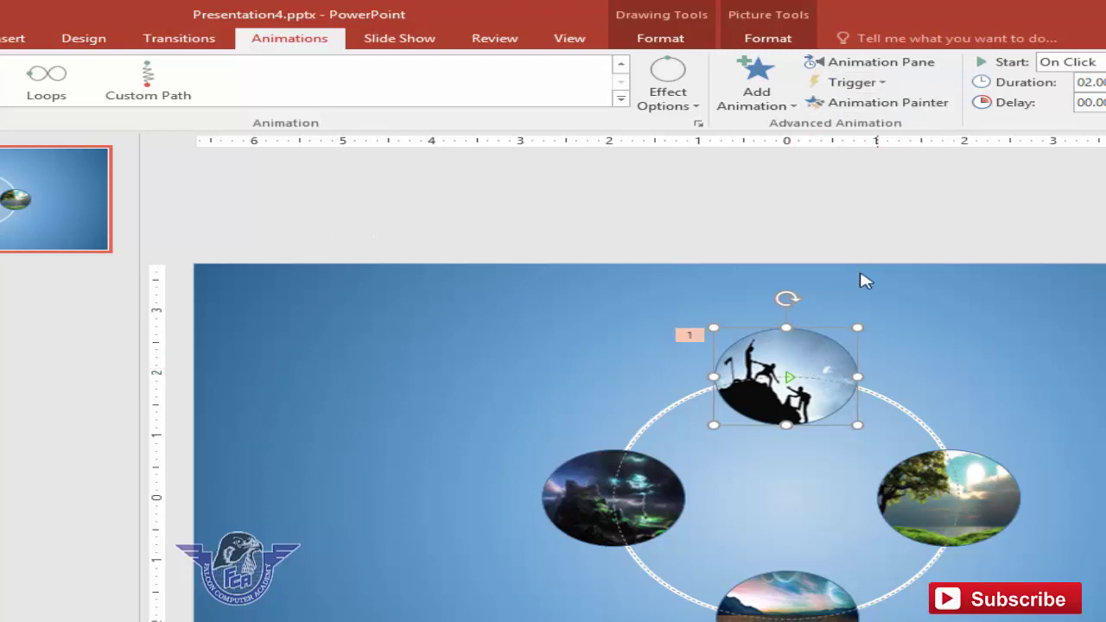
pyautogui.click(1082, 62)
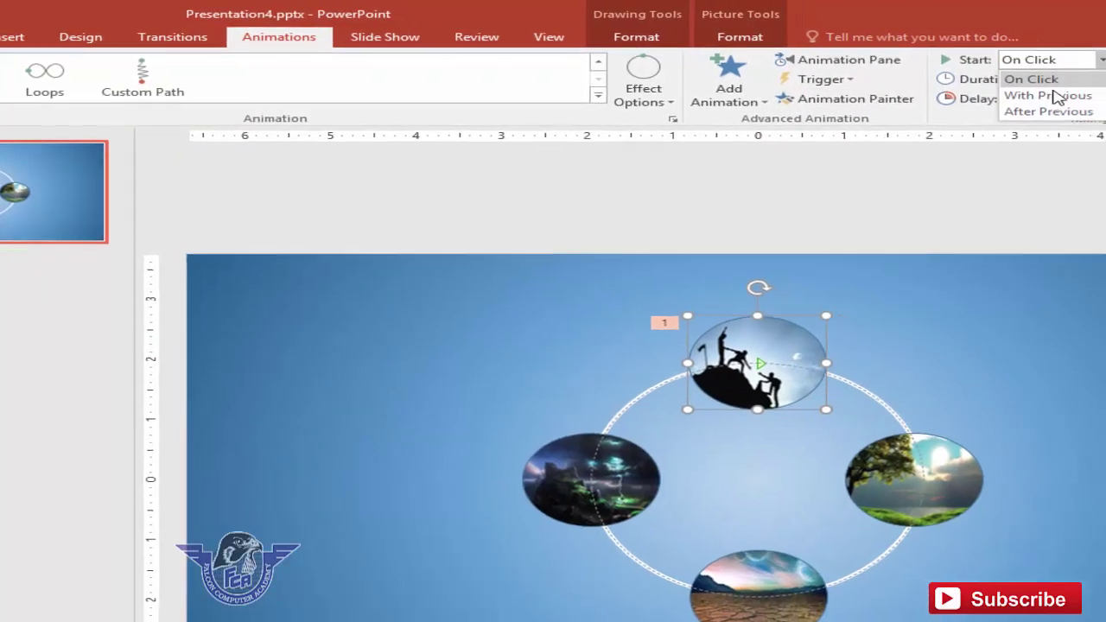
pyautogui.click(1062, 95)
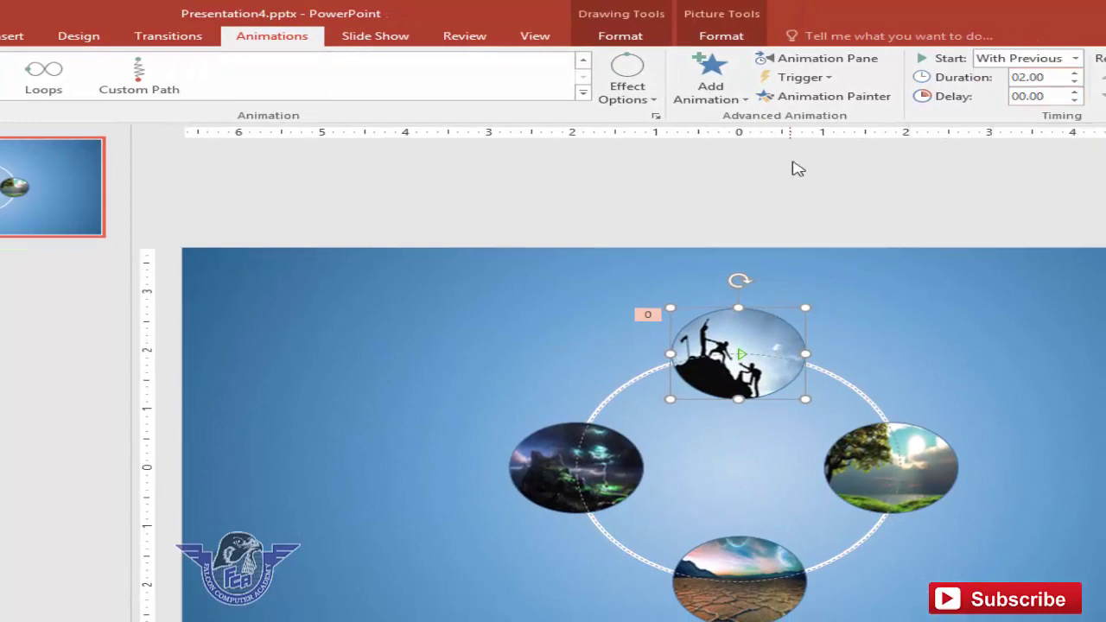
pyautogui.click(825, 96)
pyautogui.click(932, 488)
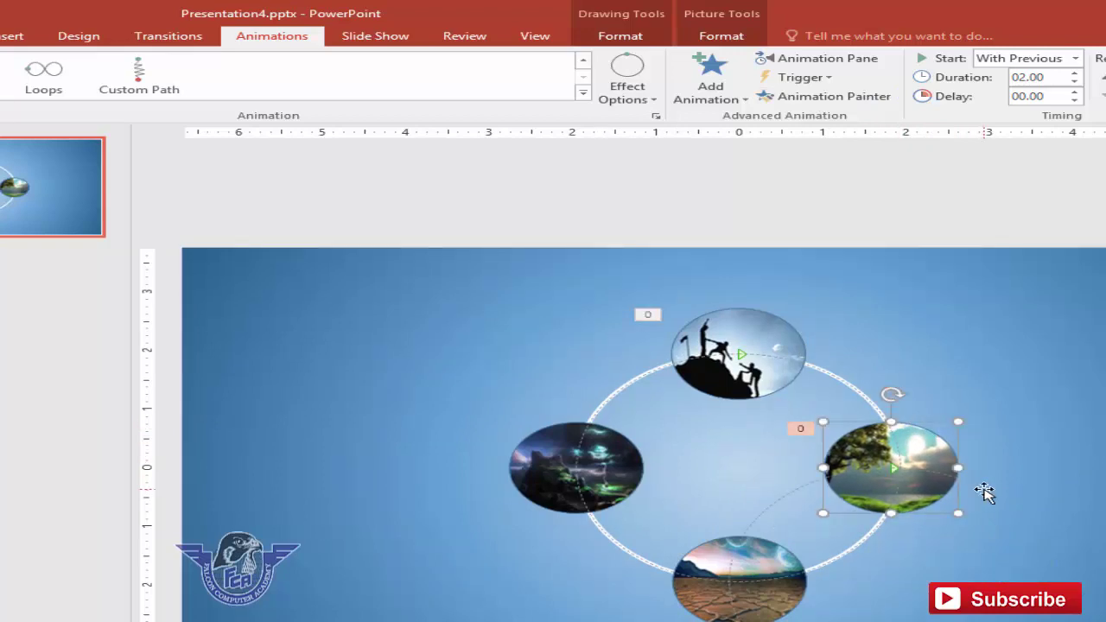
# - Drag the tree picture's circular path until it is centred on the ring
pyautogui.moveTo(903, 444); pyautogui.dragTo(904, 443)
pyautogui.moveTo(833, 409); pyautogui.dragTo(786, 380)
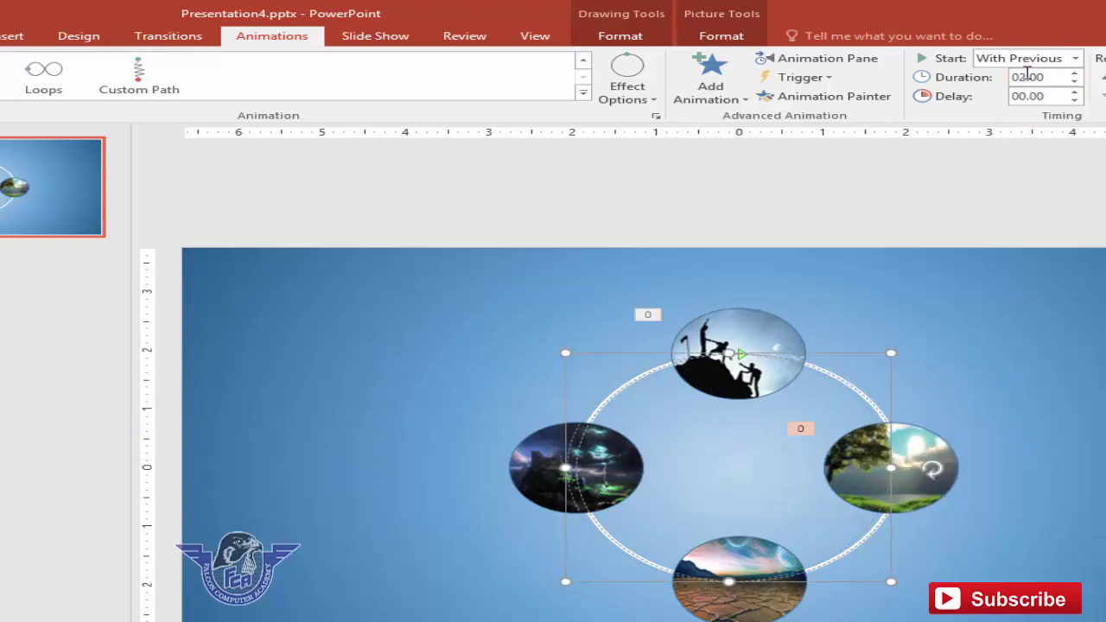
pyautogui.click(1062, 363)
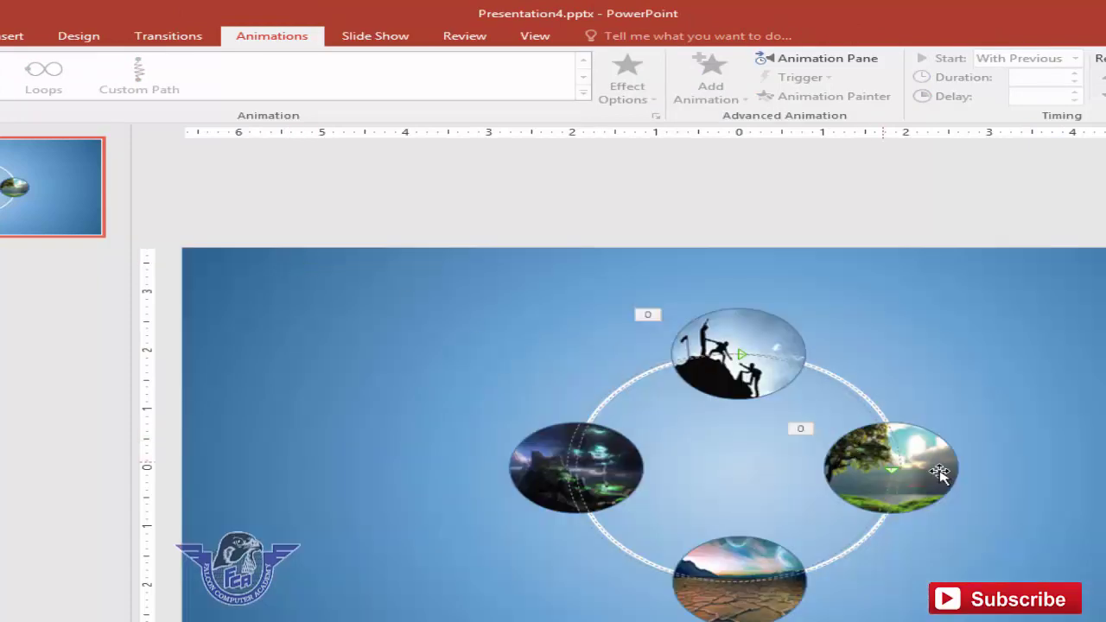
# - Copy the tree picture's orbit animation onto the bottom picture
pyautogui.click(939, 472)
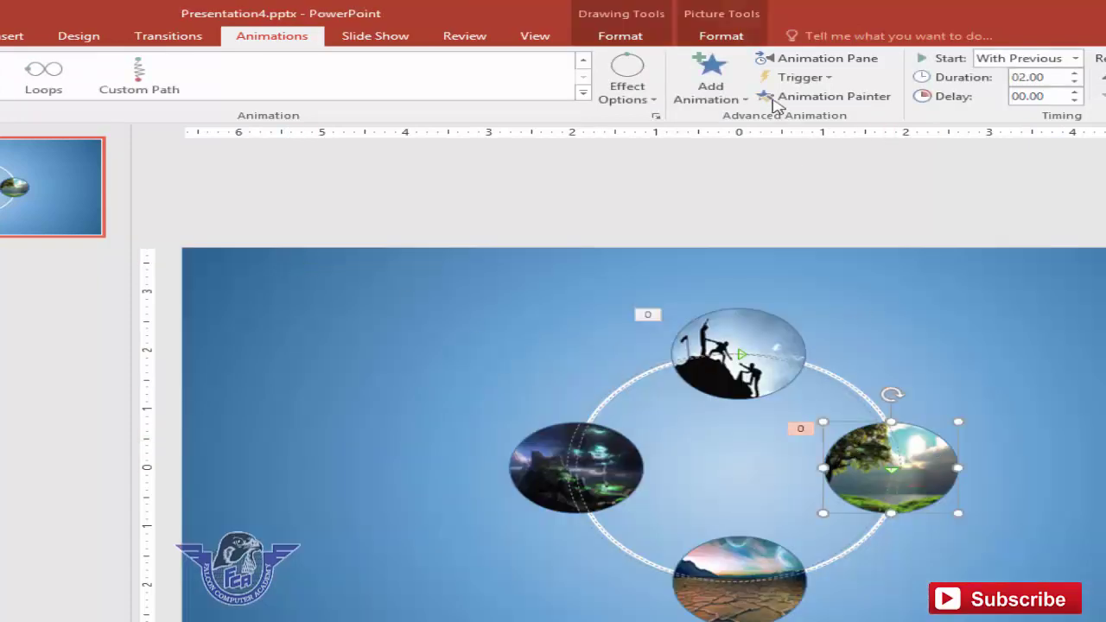
pyautogui.click(803, 99)
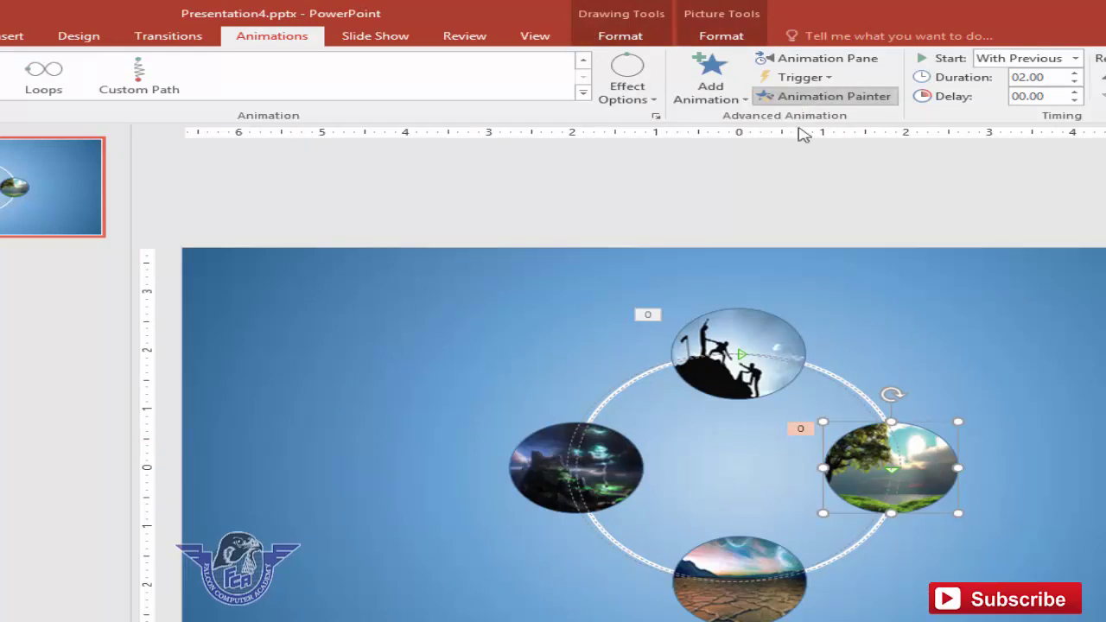
pyautogui.click(753, 563)
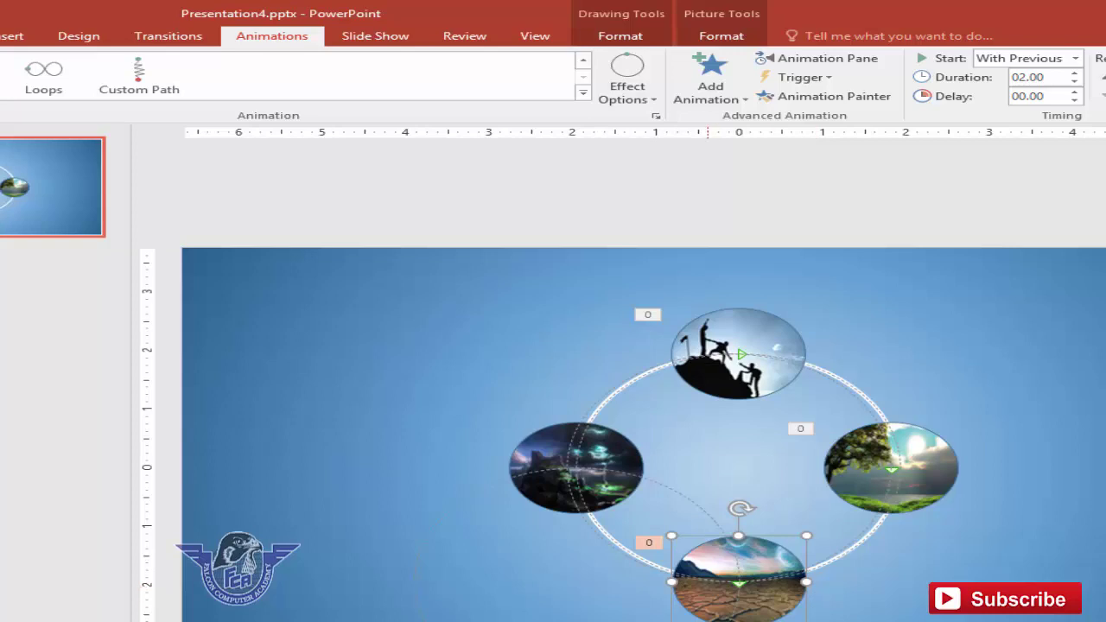
pyautogui.click(739, 584)
pyautogui.press('Escape')
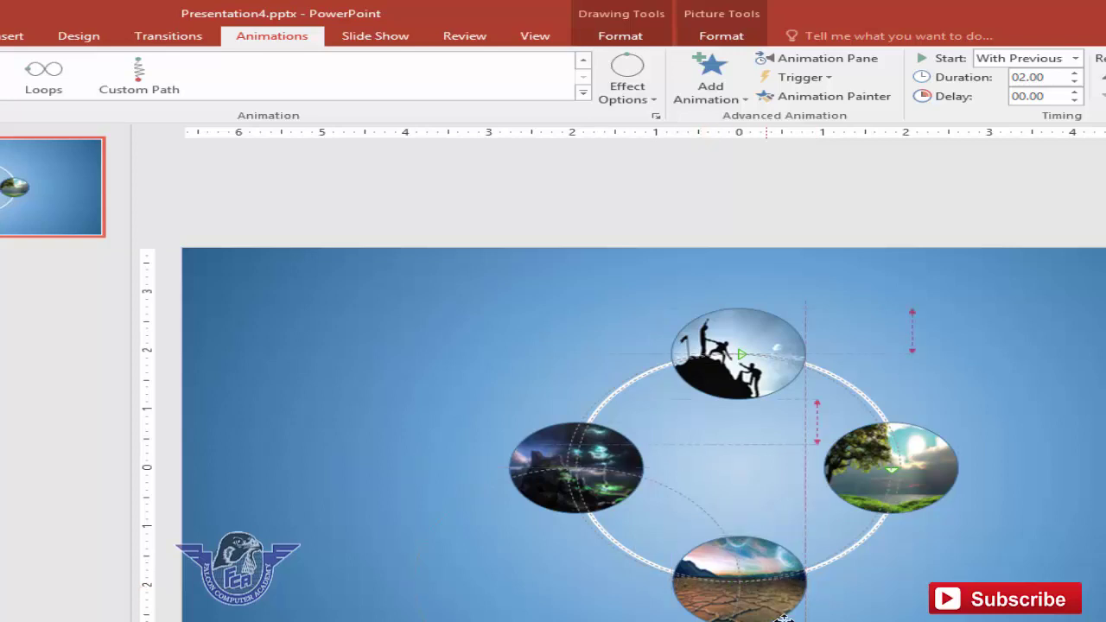
pyautogui.click(836, 560)
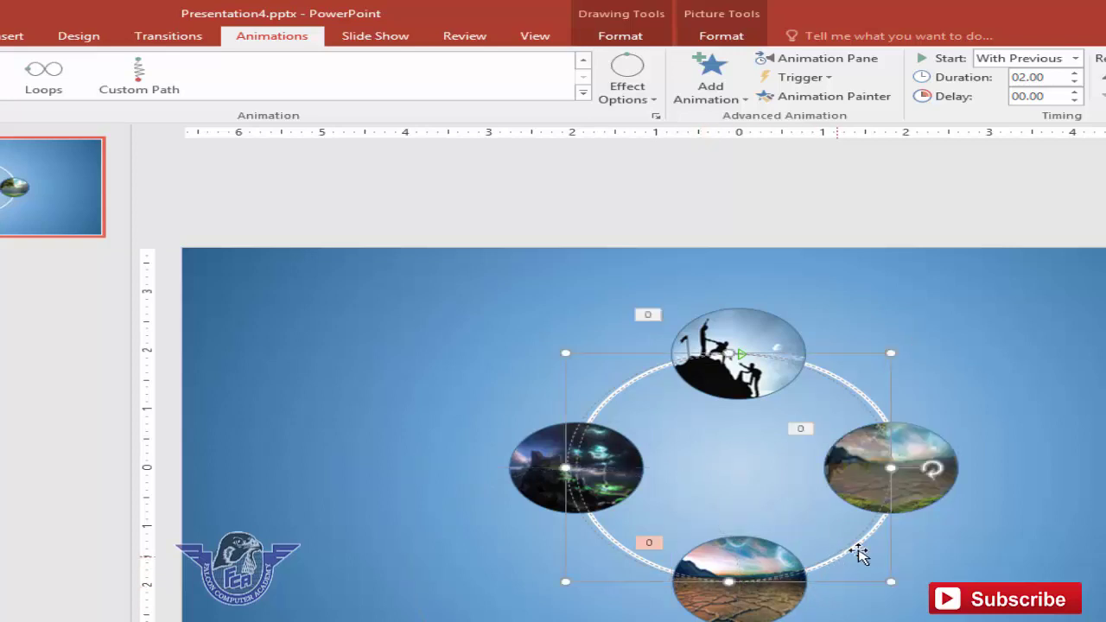
pyautogui.click(869, 548)
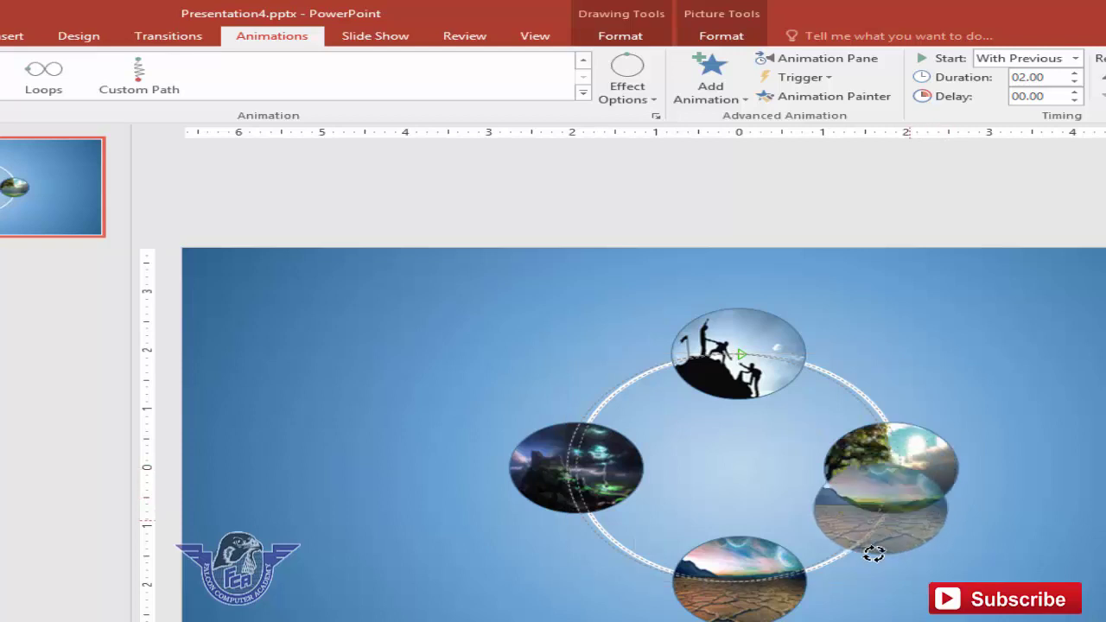
pyautogui.click(758, 590)
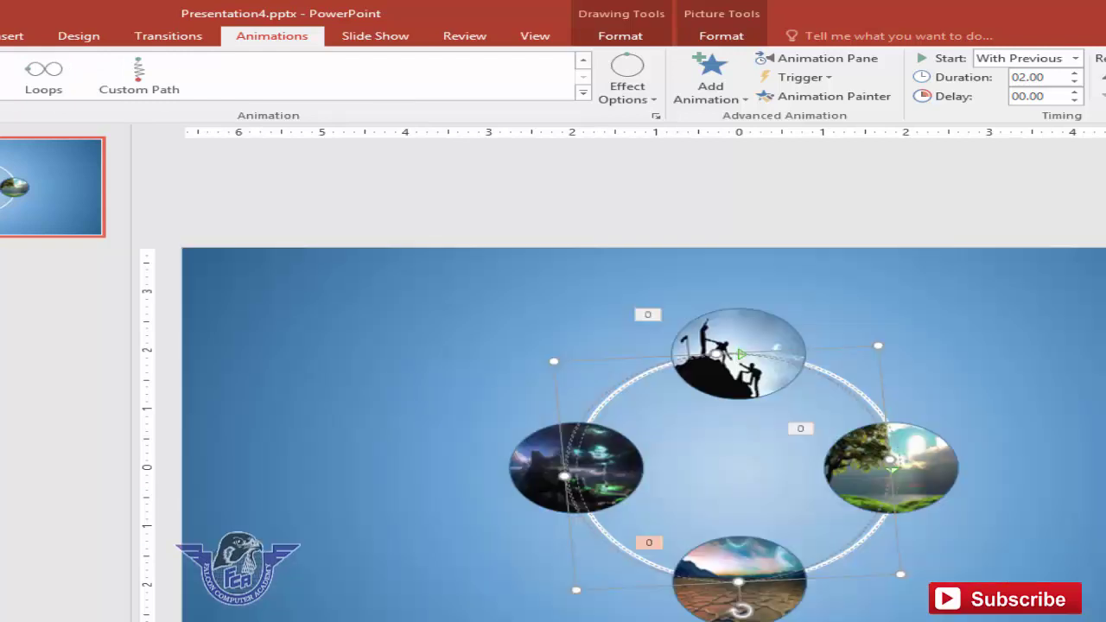
pyautogui.click(963, 535)
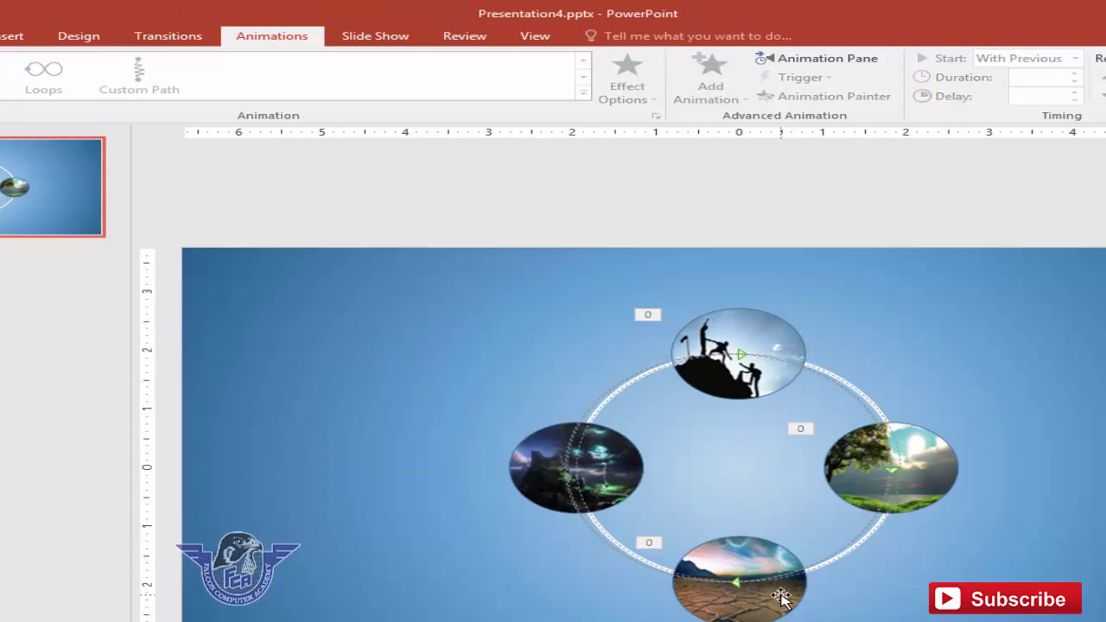
# - Paint the bottom picture's orbit onto the left picture and fit its path to the ring
pyautogui.click(780, 596)
pyautogui.click(825, 95)
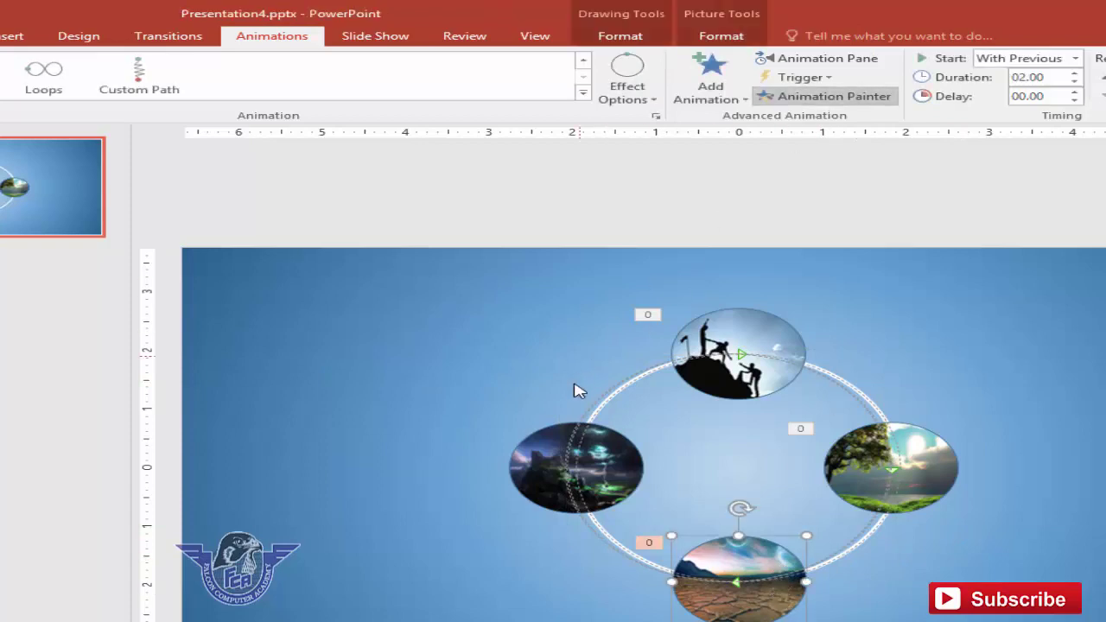
pyautogui.click(553, 446)
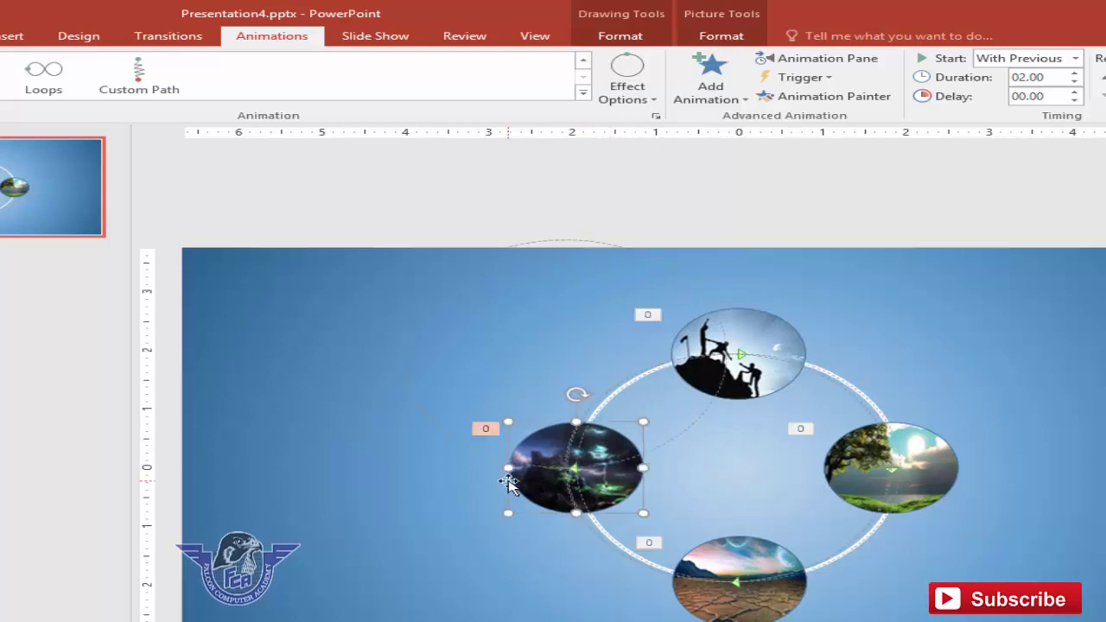
pyautogui.click(474, 450)
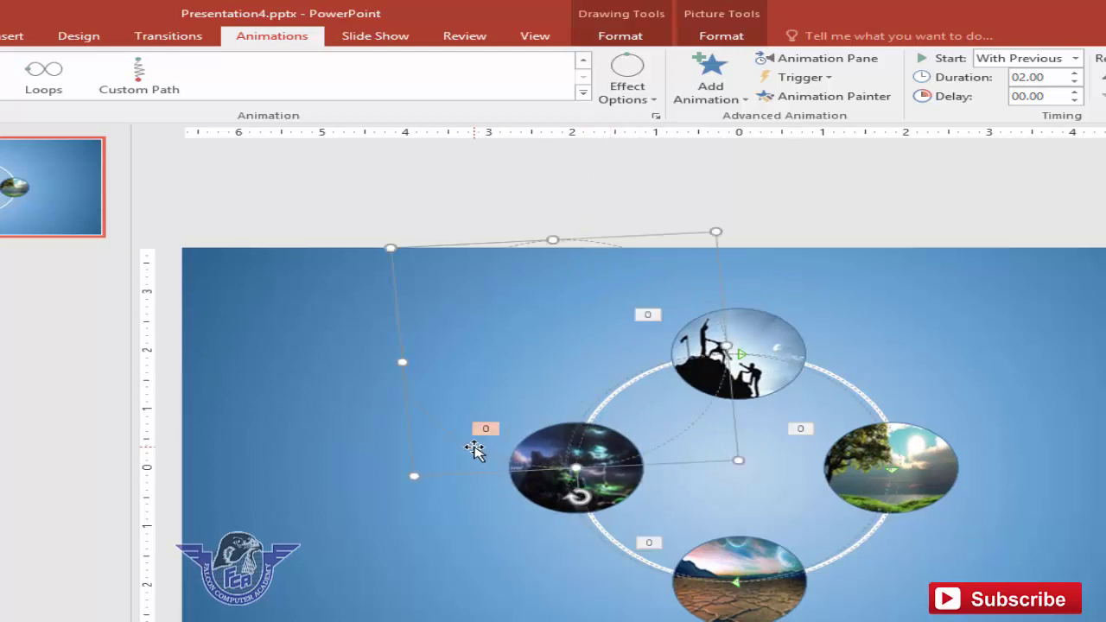
pyautogui.click(683, 553)
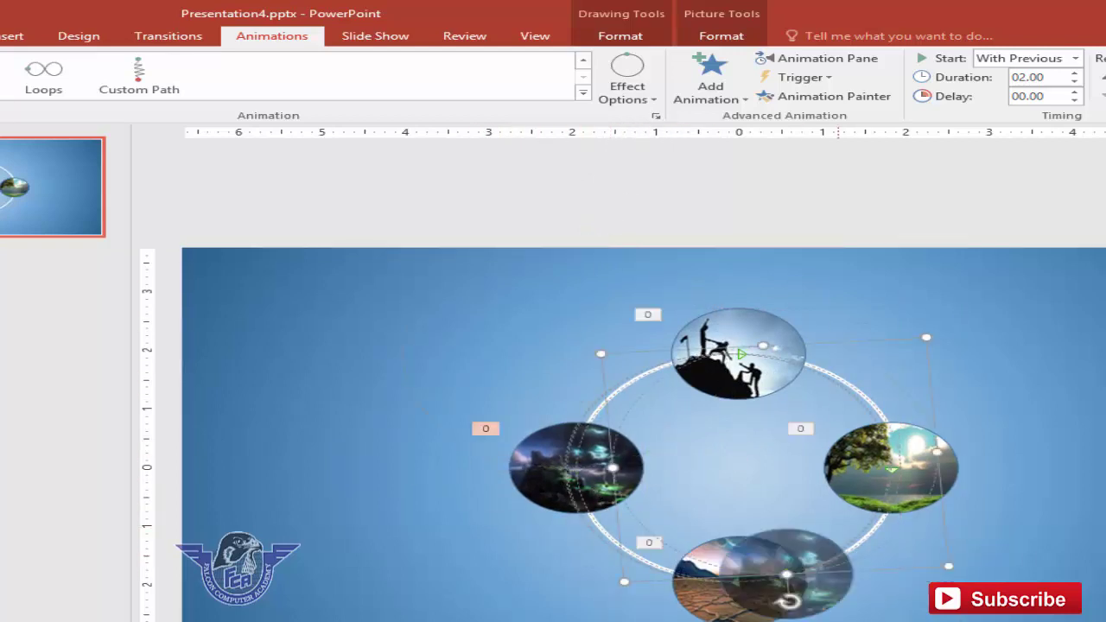
pyautogui.moveTo(882, 574); pyautogui.dragTo(810, 583)
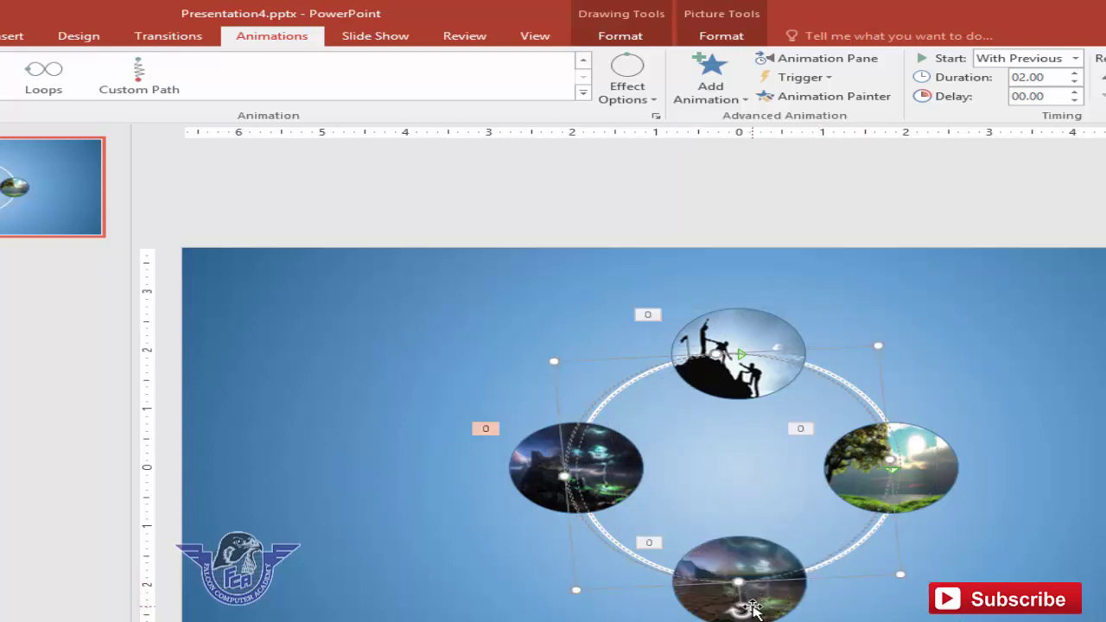
pyautogui.moveTo(743, 609)
pyautogui.mouseDown()
pyautogui.moveTo(584, 468)
pyautogui.moveTo(617, 473)
pyautogui.mouseUp()
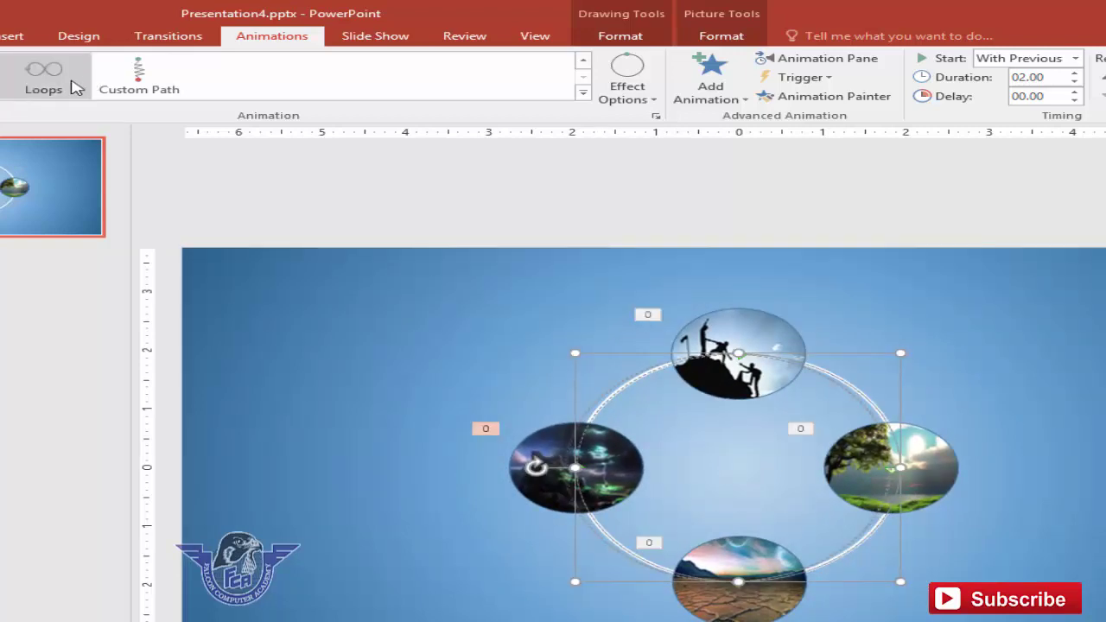
pyautogui.hotkey('shift', 'F5')
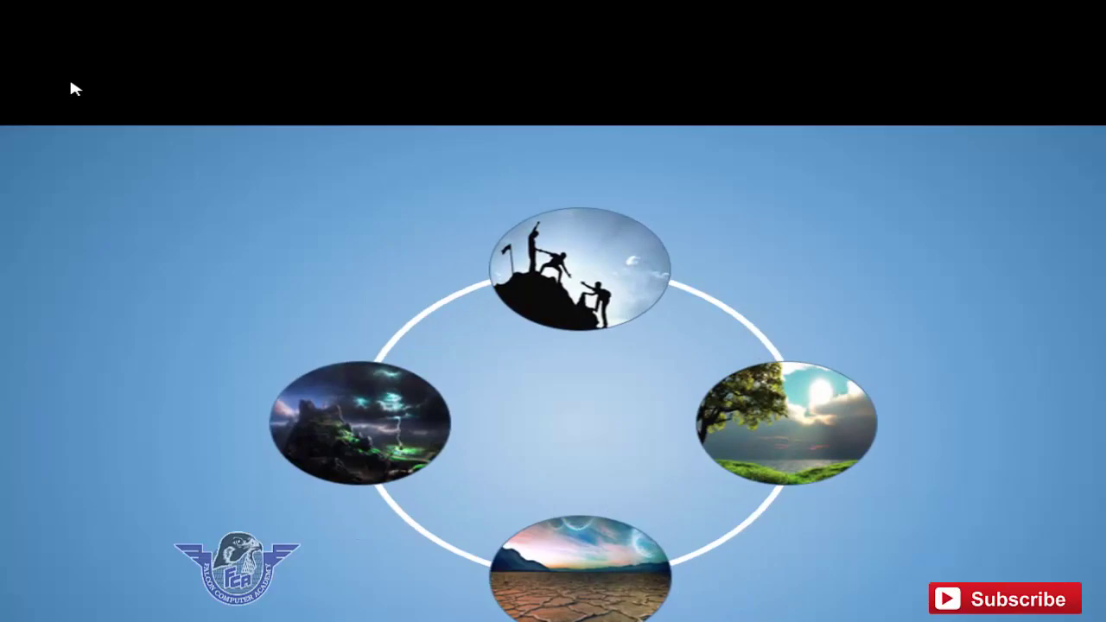
pyautogui.press('Escape')
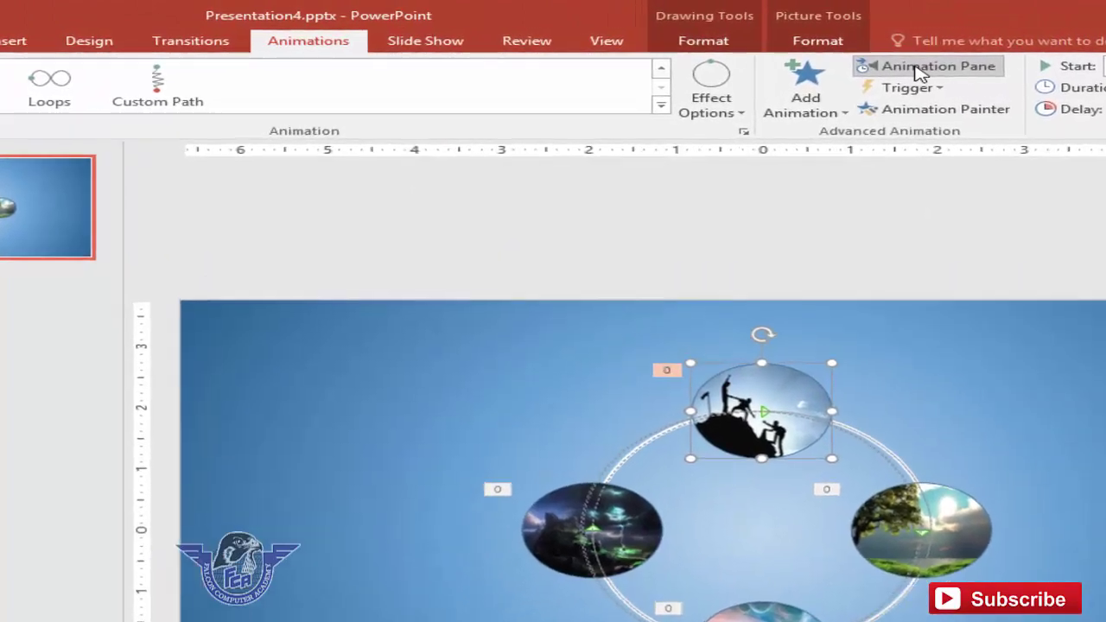
# - In the Animation Pane, bring up Effect Options for the Oval 13 orbit
pyautogui.click(920, 73)
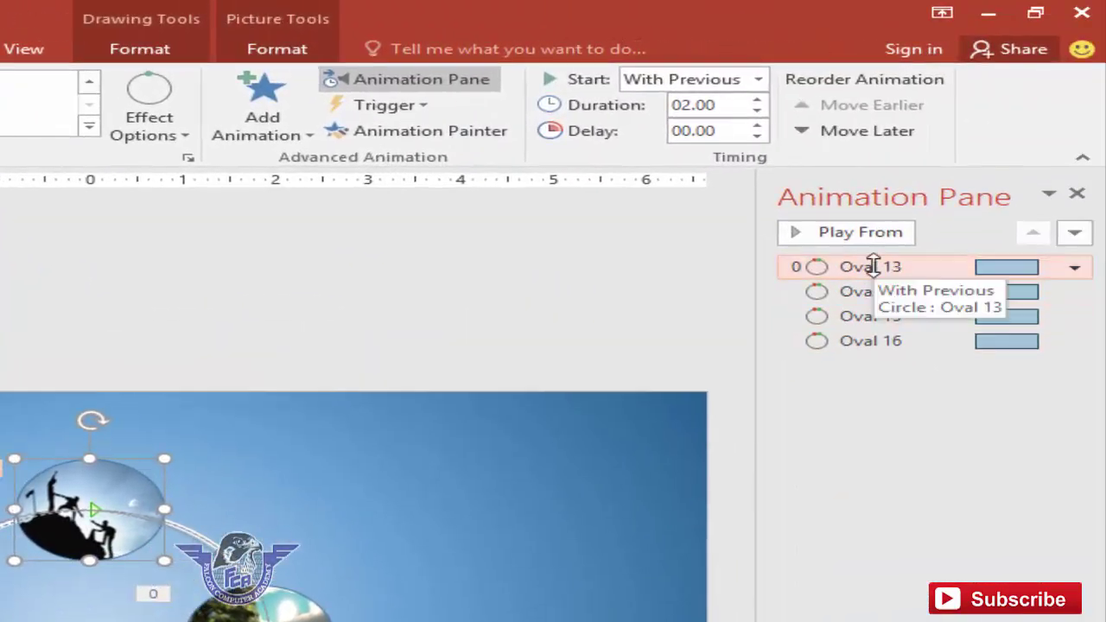
pyautogui.click(876, 291)
pyautogui.click(879, 316)
pyautogui.click(881, 340)
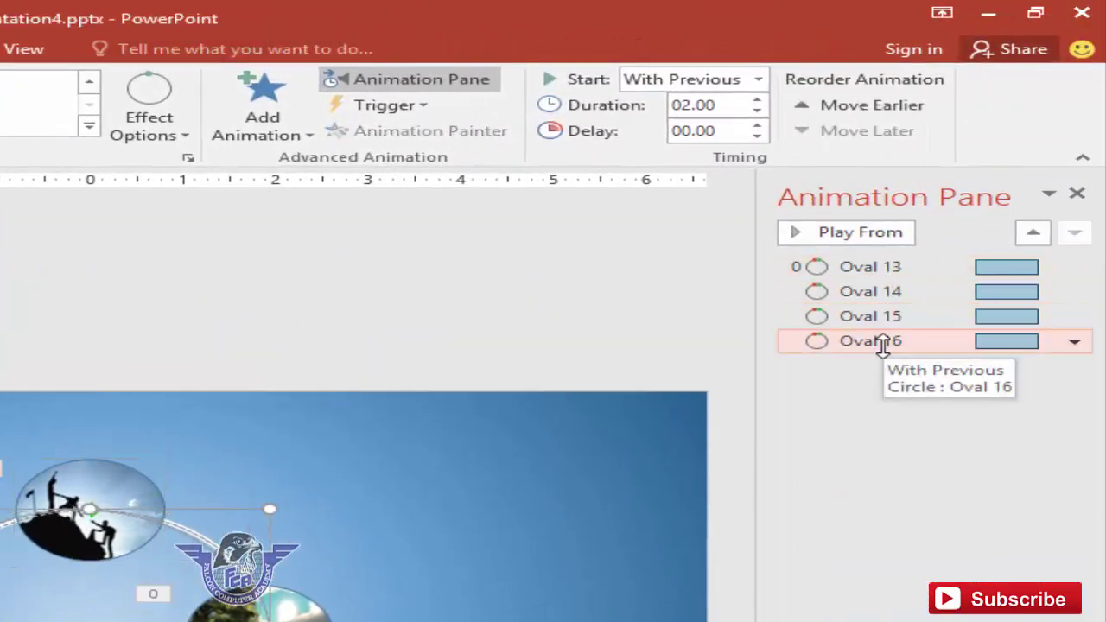
pyautogui.click(867, 267)
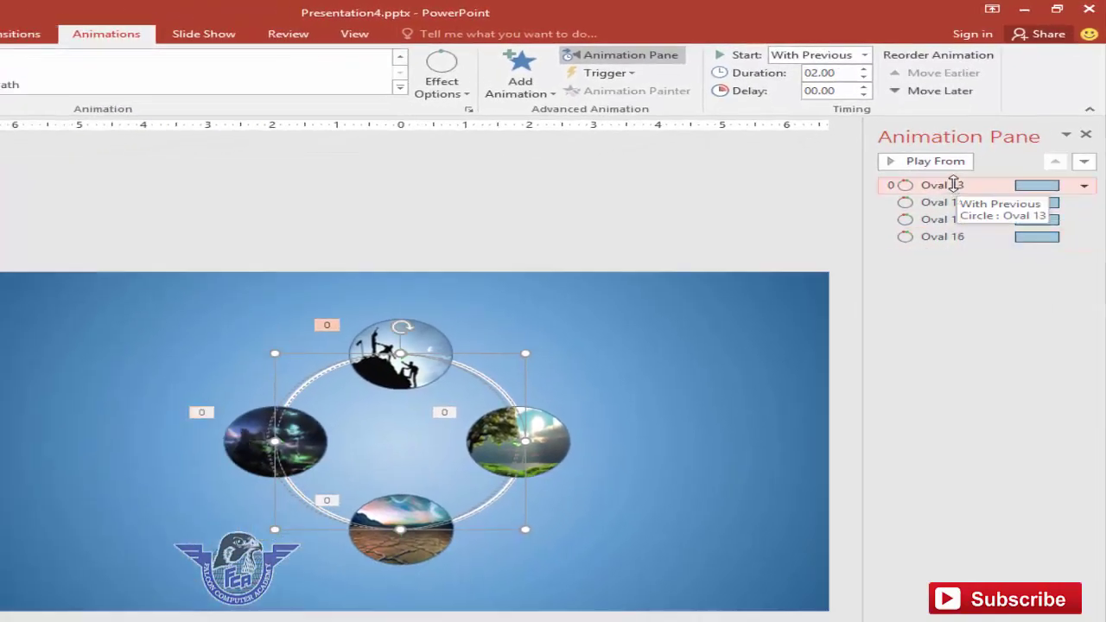
pyautogui.rightClick(950, 185)
pyautogui.click(964, 257)
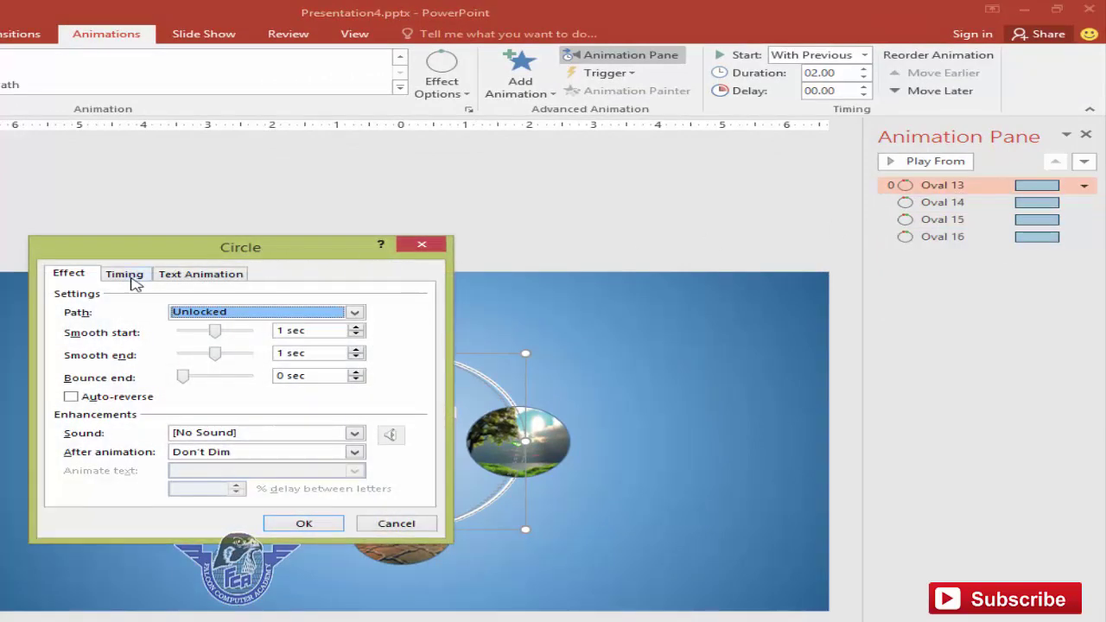
# - Set Oval 13's timing to With Previous, 3 seconds (Slow), repeating Until End of Slide
pyautogui.click(135, 285)
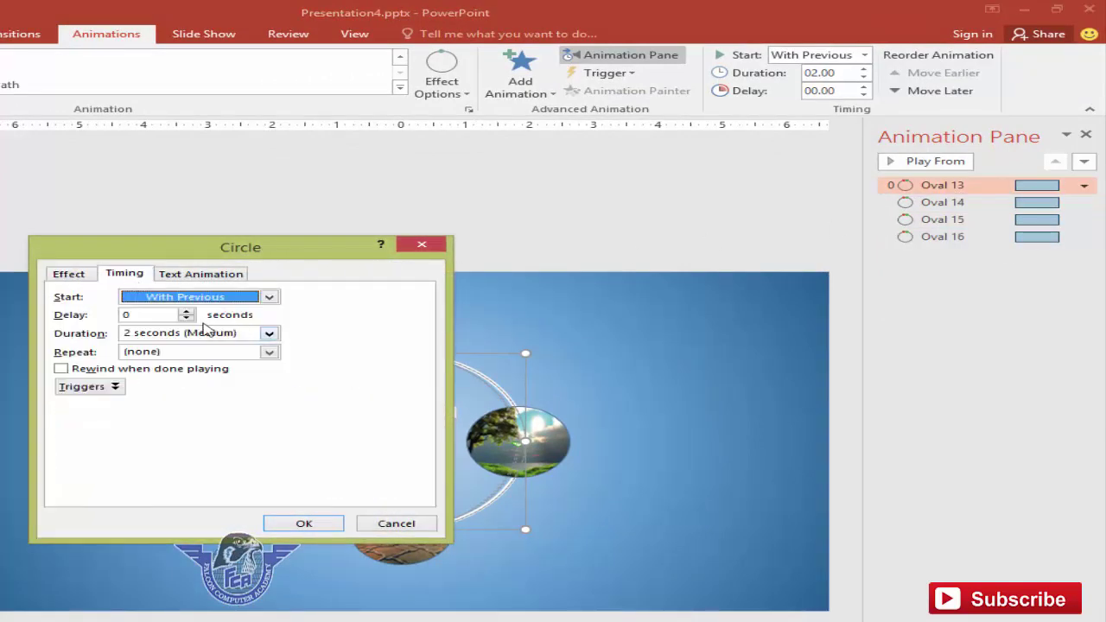
pyautogui.click(269, 297)
pyautogui.click(259, 323)
pyautogui.click(268, 334)
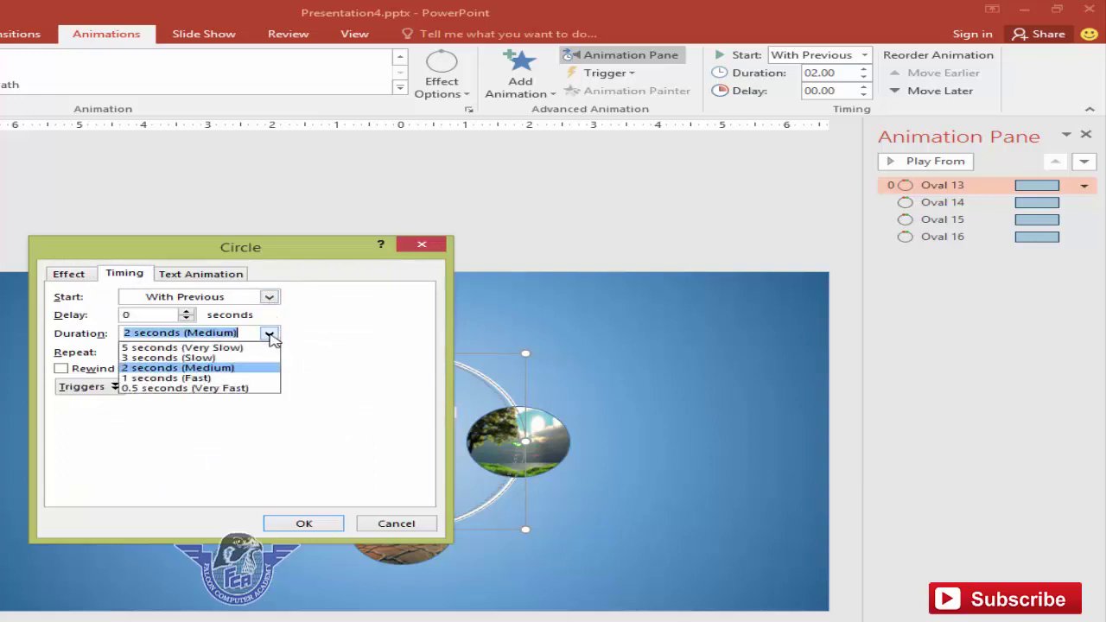
pyautogui.click(211, 358)
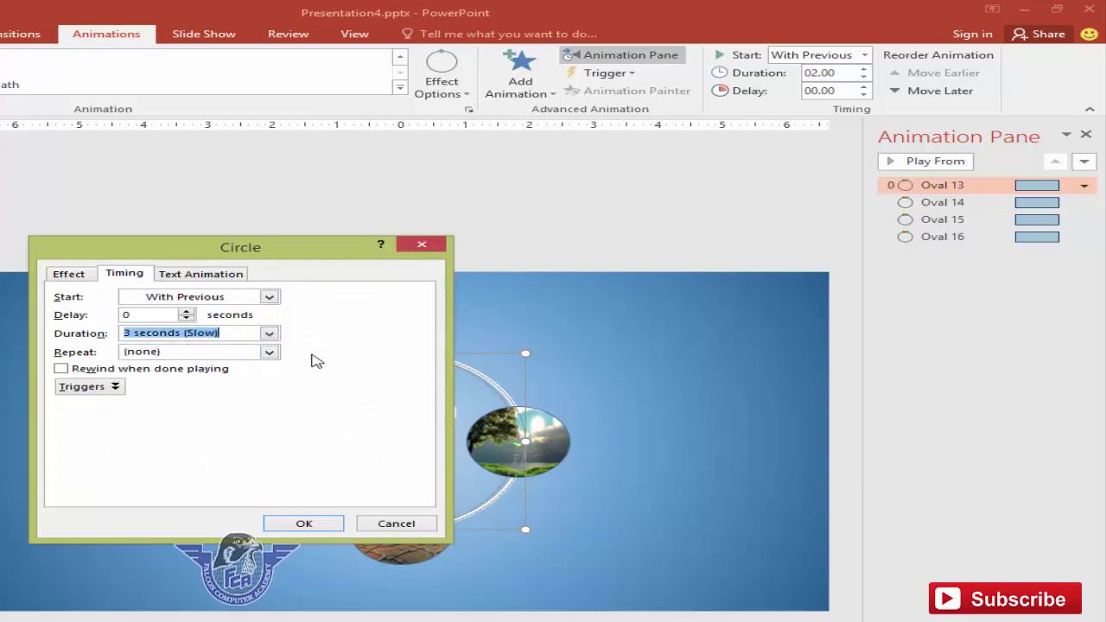
pyautogui.click(270, 353)
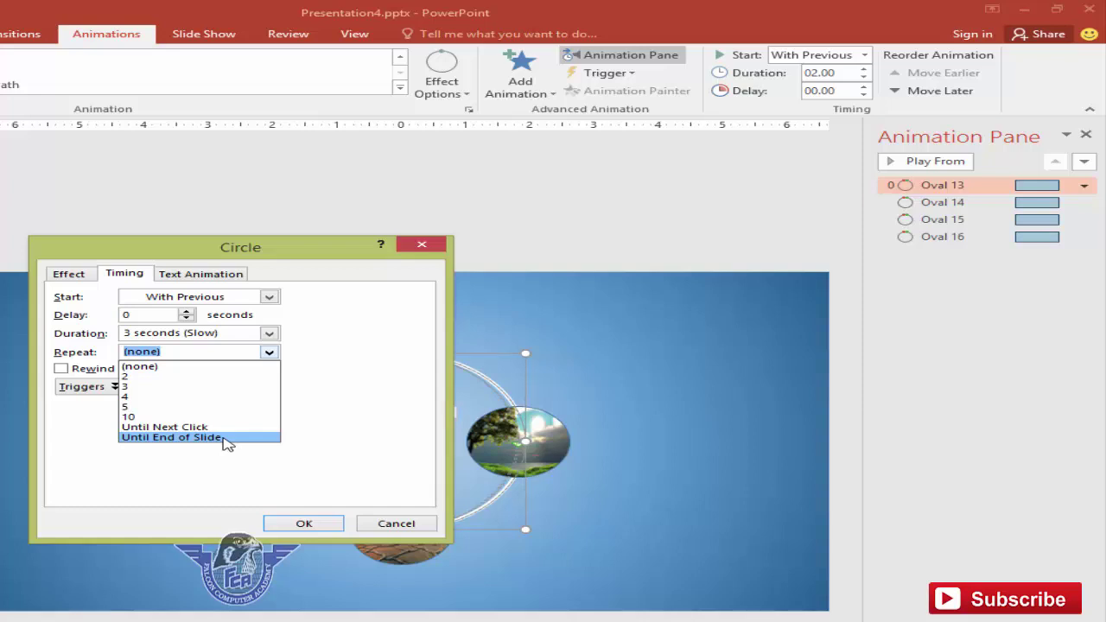
pyautogui.click(227, 438)
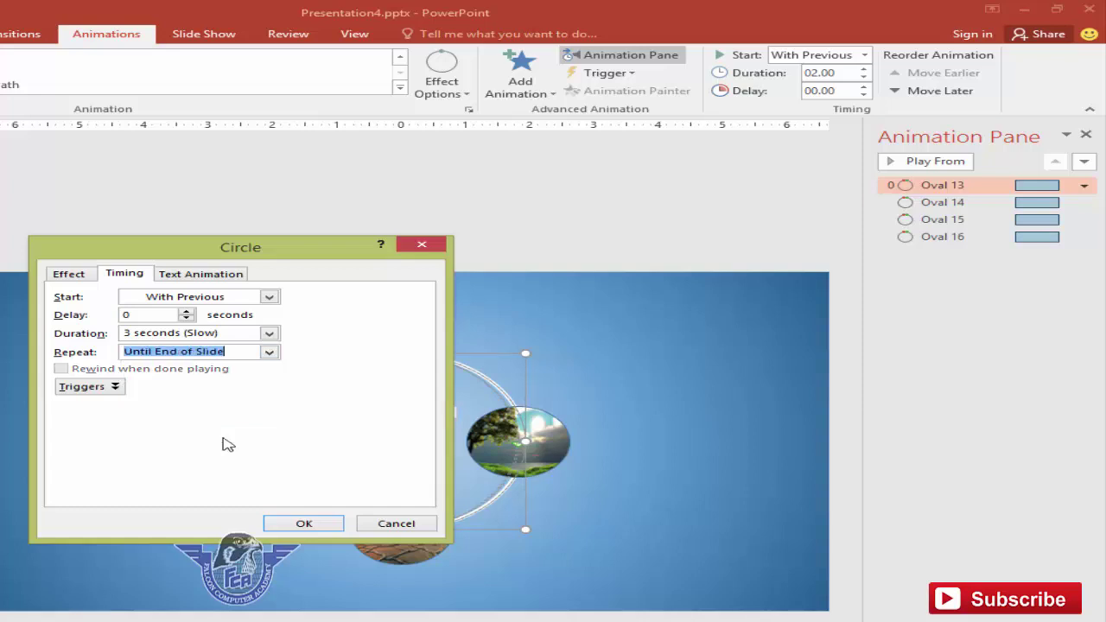
pyautogui.click(297, 521)
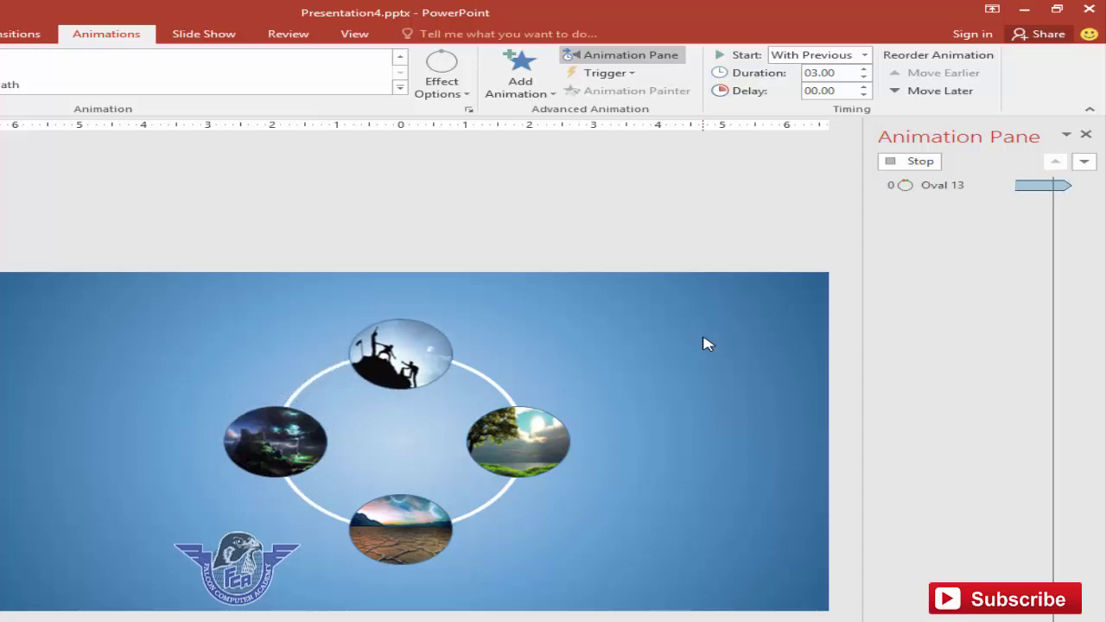
pyautogui.hotkey('shift', 'F5')
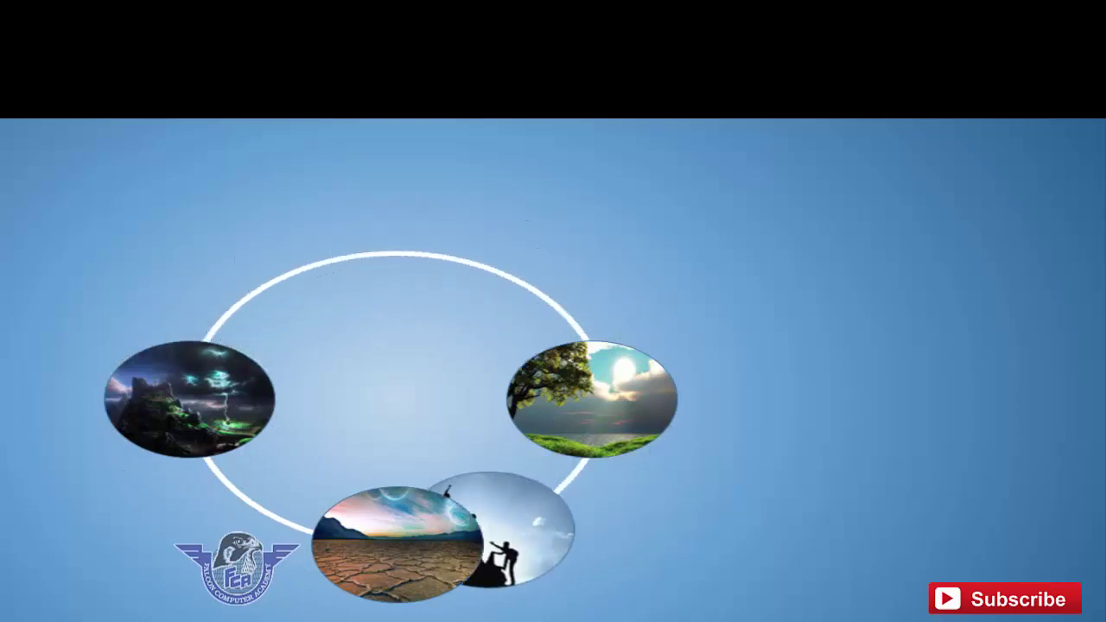
pyautogui.press('Escape')
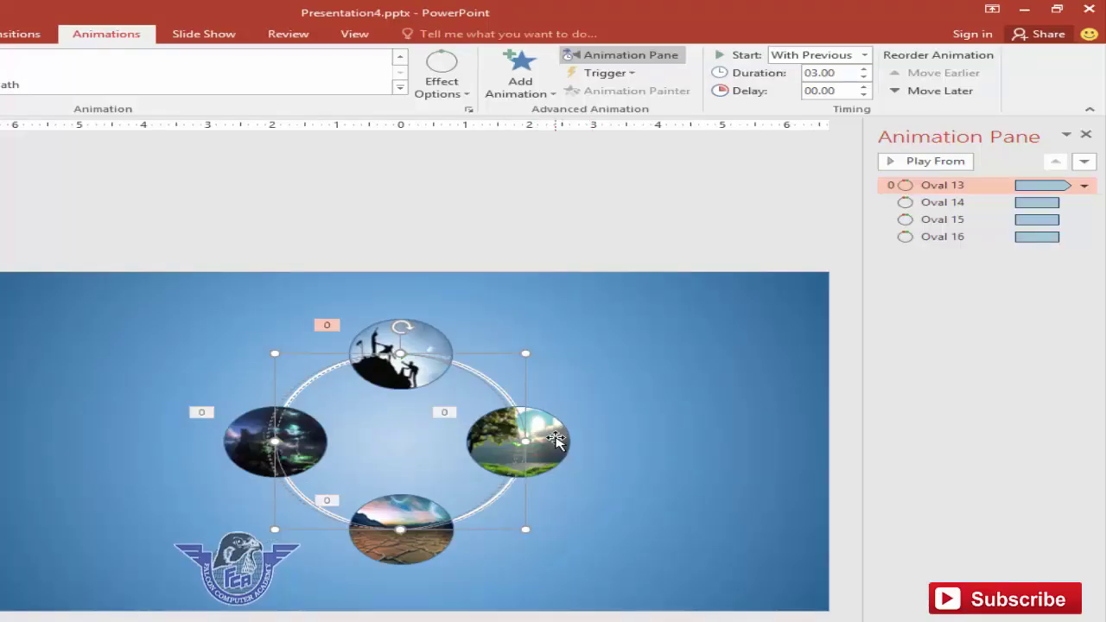
# - Set the right picture's Oval 14 orbit to 3 seconds, repeating until end of slide
pyautogui.click(555, 439)
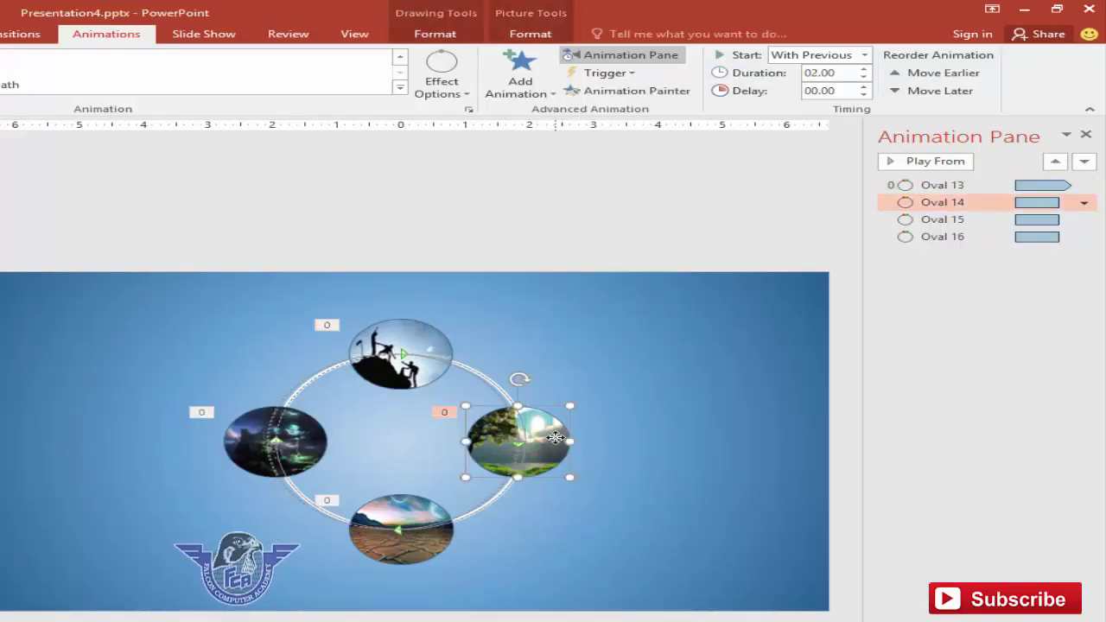
pyautogui.rightClick(905, 204)
pyautogui.click(977, 271)
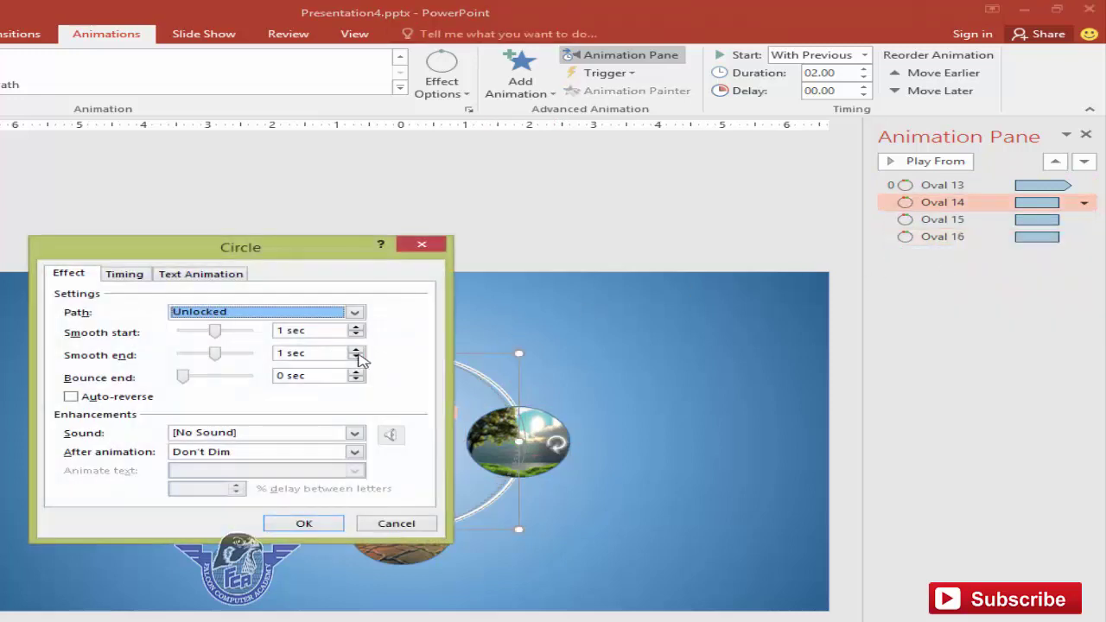
pyautogui.click(124, 273)
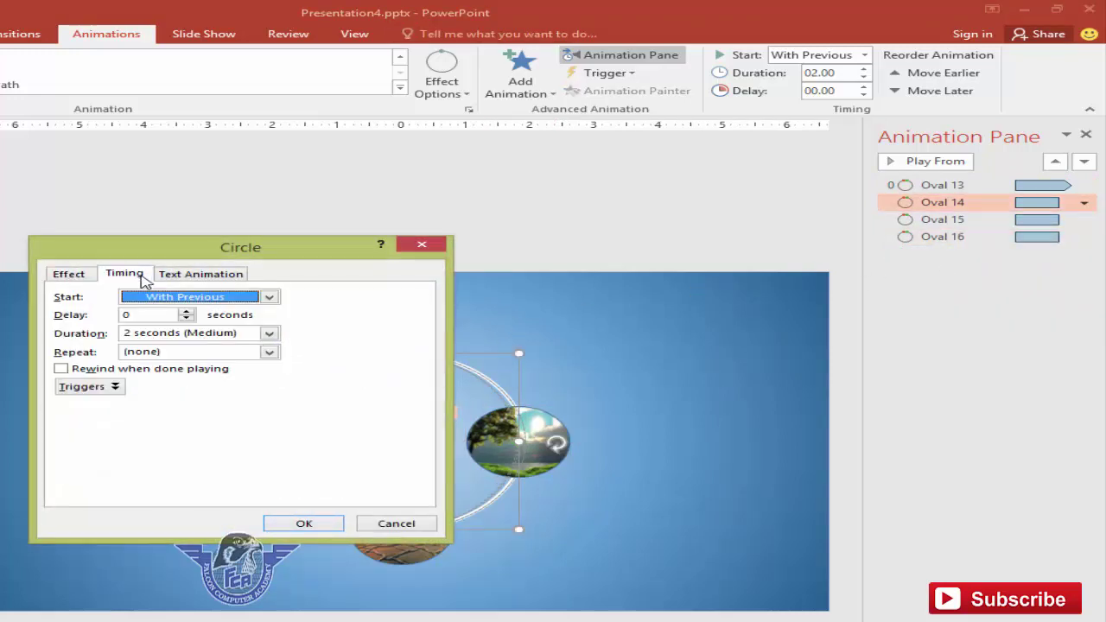
pyautogui.click(258, 335)
pyautogui.click(268, 333)
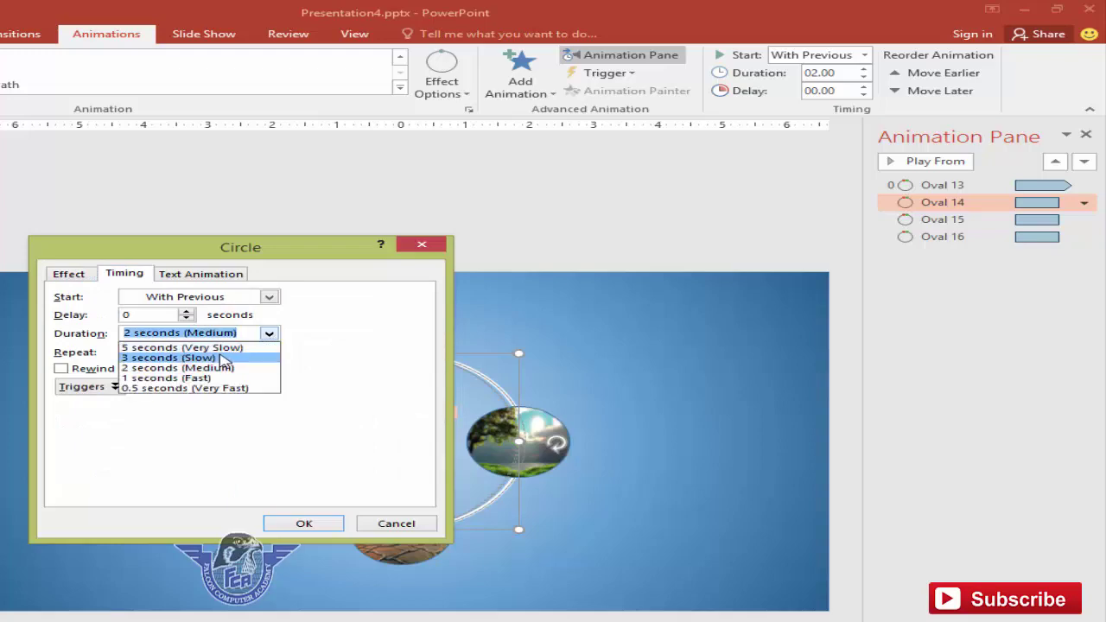
pyautogui.click(226, 360)
pyautogui.click(268, 351)
pyautogui.click(164, 423)
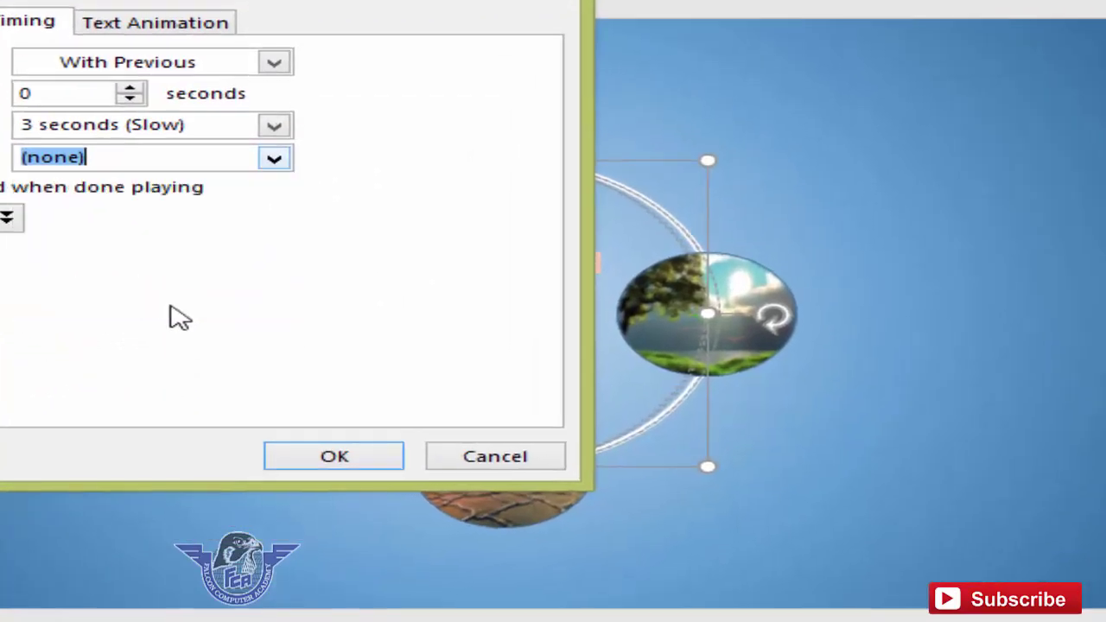
pyautogui.click(315, 455)
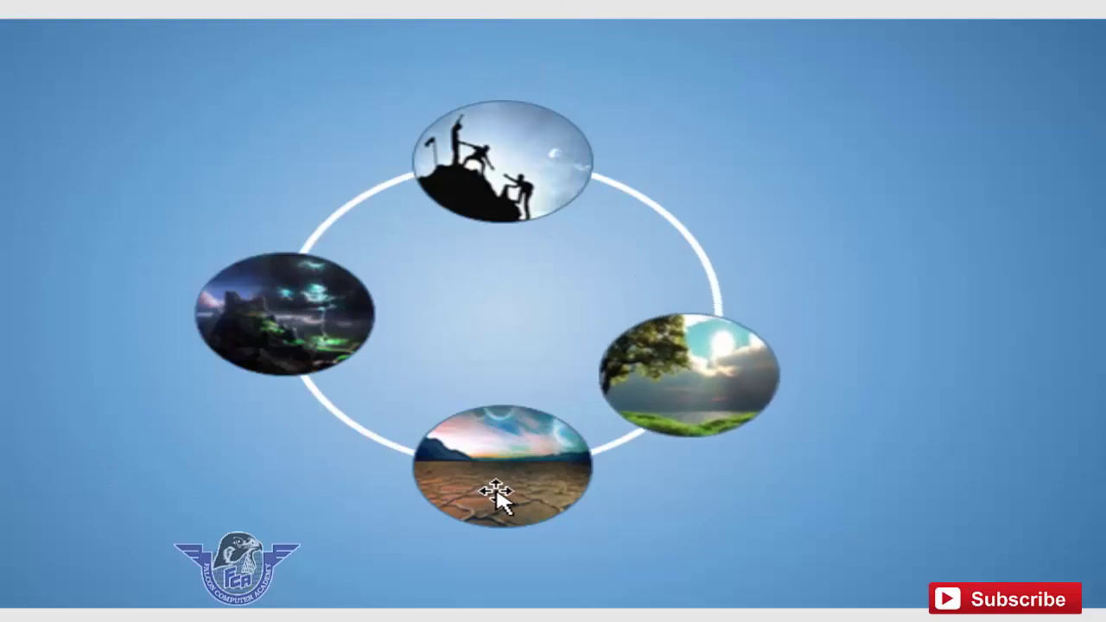
# - Set the bottom picture's orbit to 3 seconds, repeating until end of slide
pyautogui.click(496, 496)
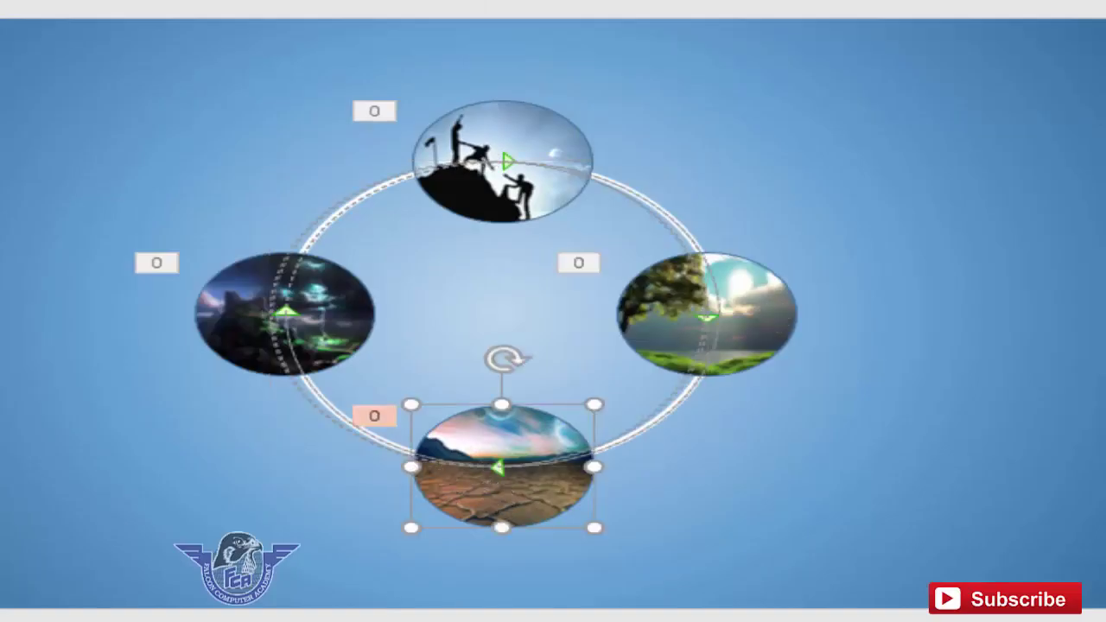
pyautogui.click(501, 484)
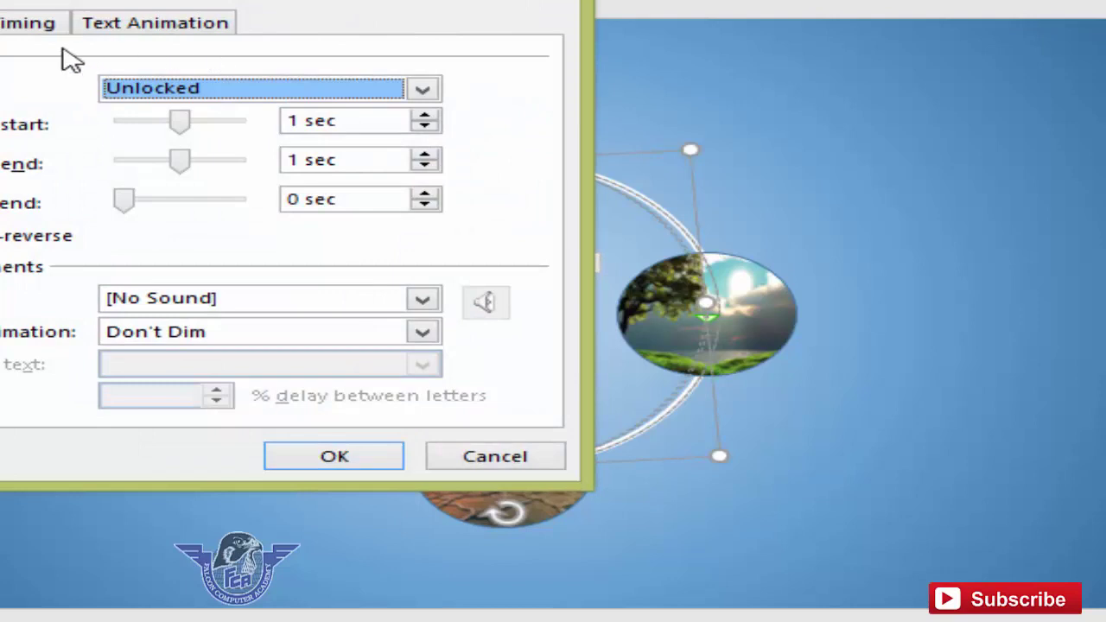
pyautogui.click(36, 27)
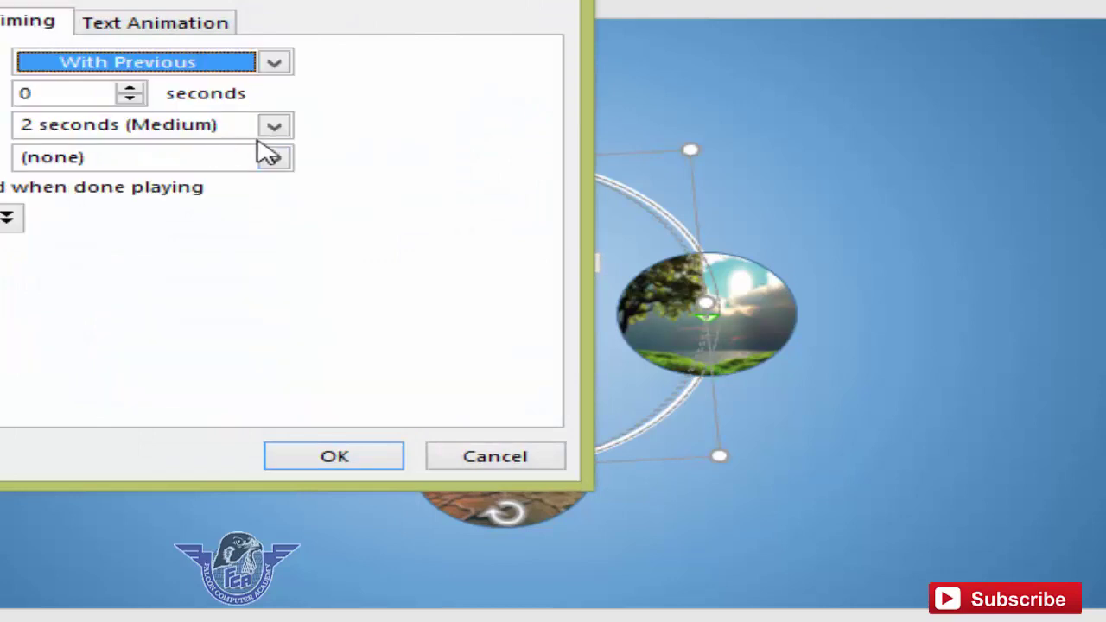
pyautogui.click(274, 125)
pyautogui.click(232, 166)
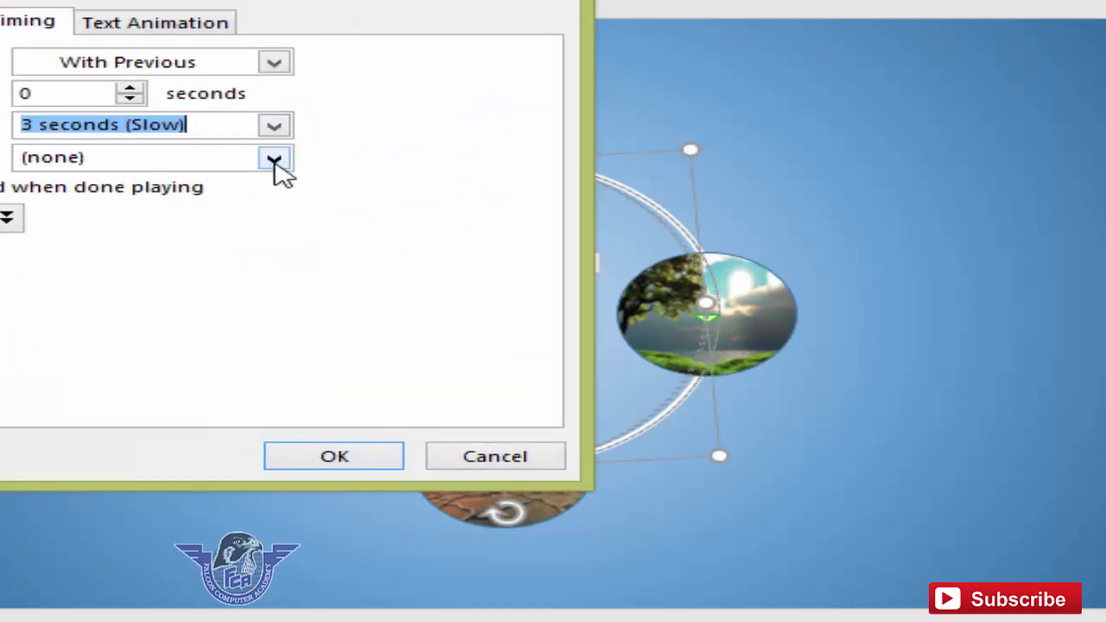
pyautogui.click(274, 159)
pyautogui.click(210, 307)
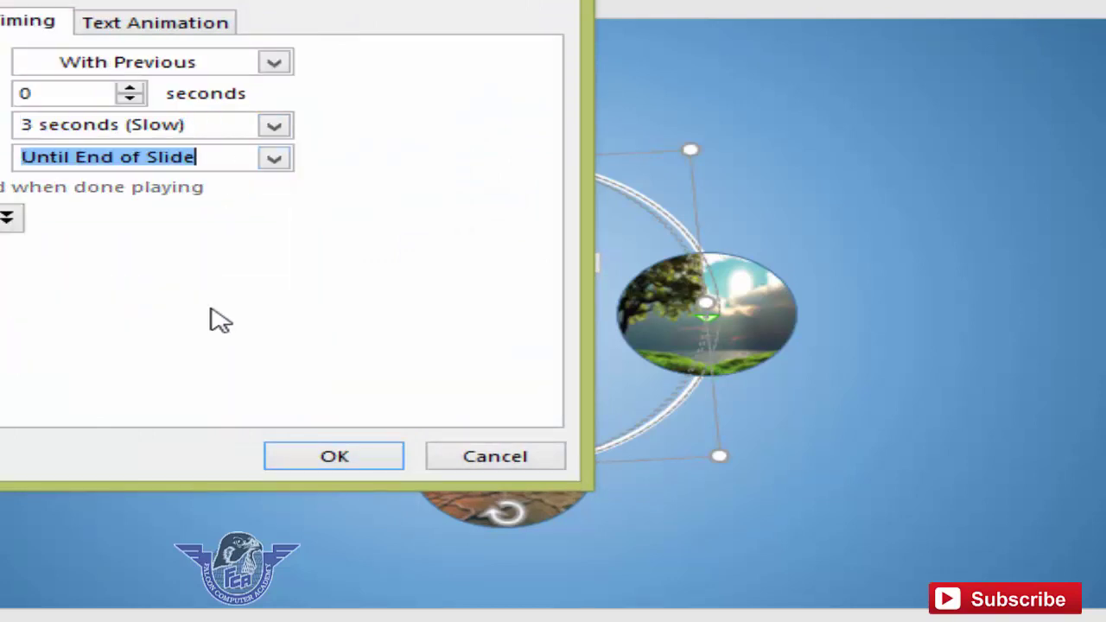
pyautogui.click(333, 456)
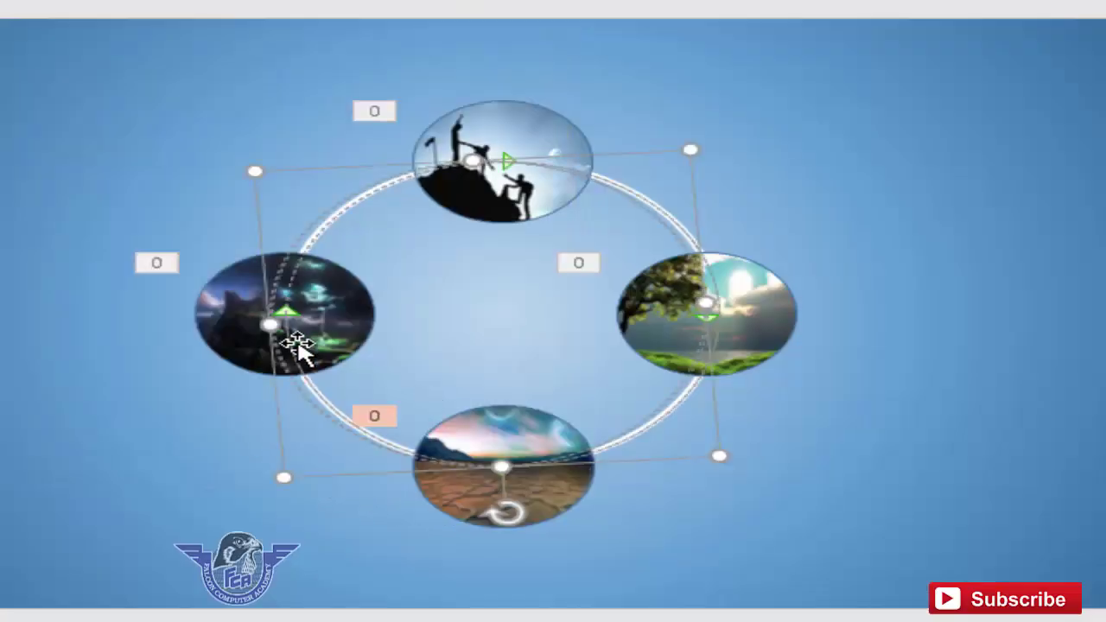
# - Set the left picture's orbit to 3 seconds, repeating until end of slide
pyautogui.click(247, 341)
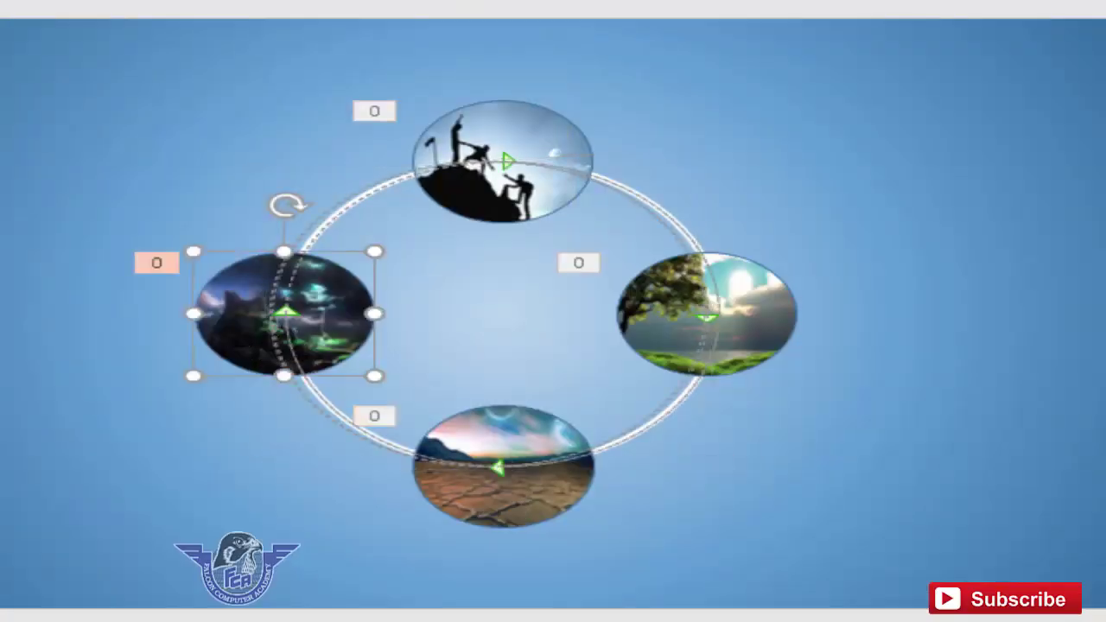
pyautogui.click(294, 314)
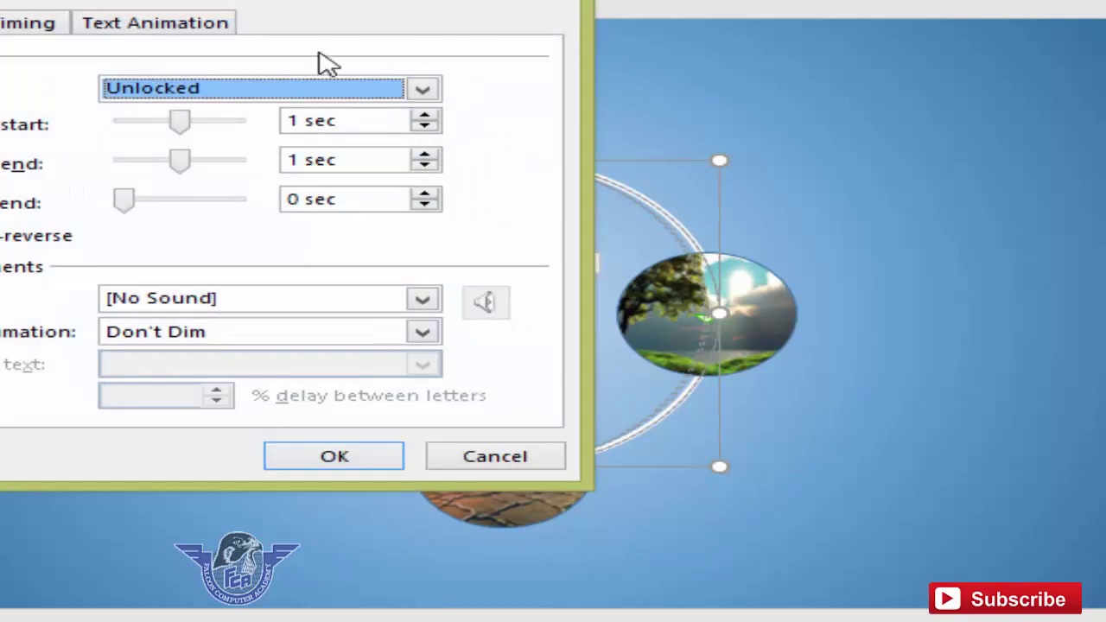
pyautogui.click(27, 22)
pyautogui.click(272, 126)
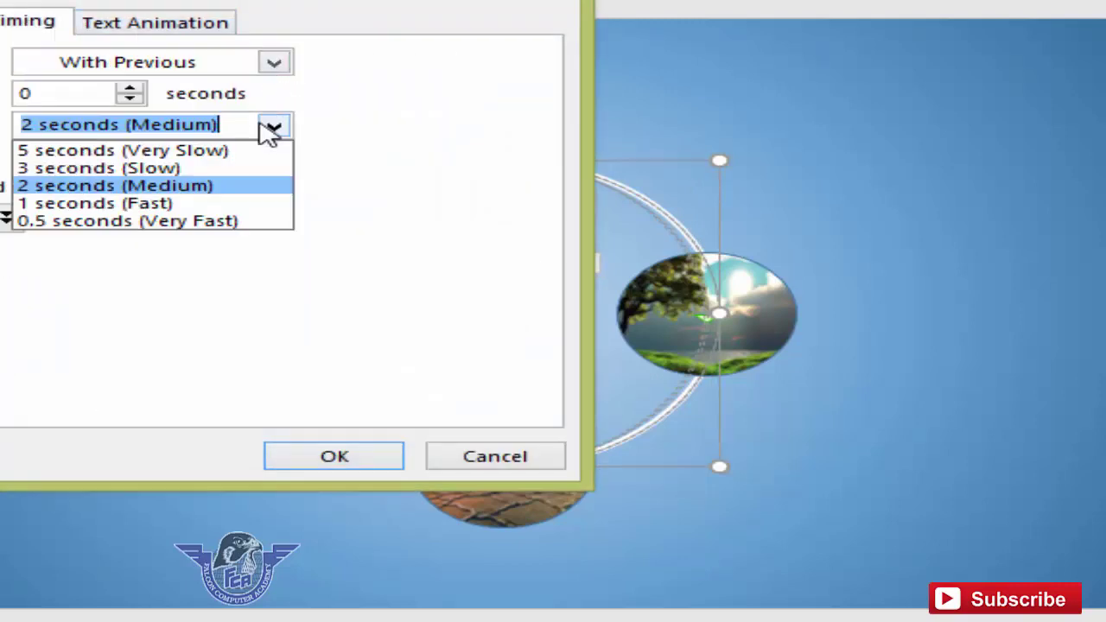
pyautogui.click(183, 167)
pyautogui.click(274, 159)
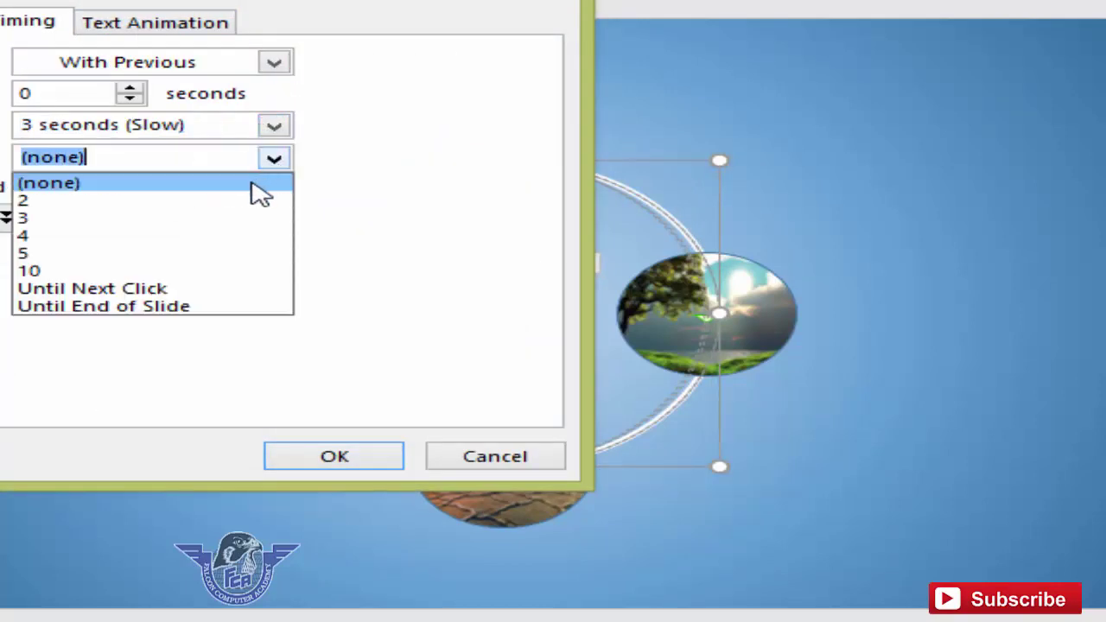
pyautogui.click(171, 307)
pyautogui.click(305, 457)
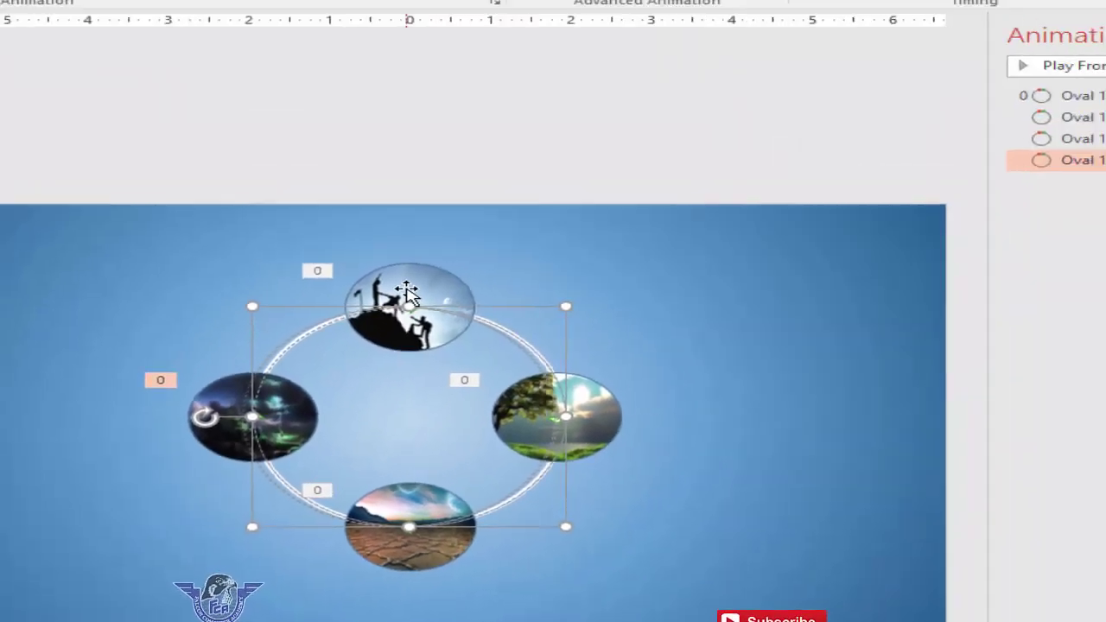
# - Adjust the smoothing settings of the Oval 13 circle motion
pyautogui.click(399, 356)
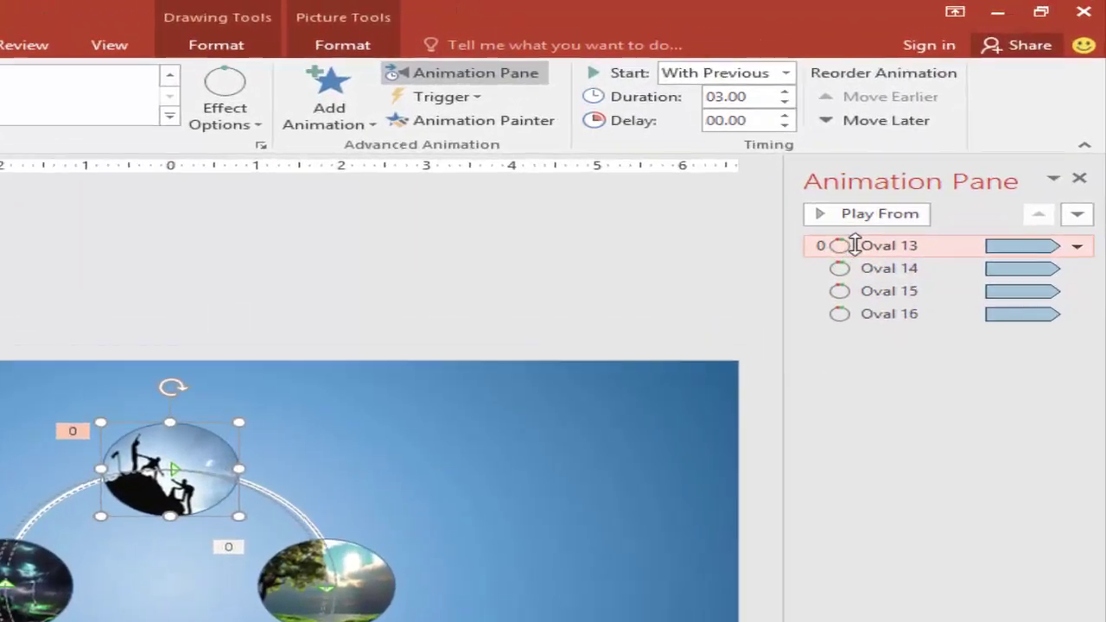
pyautogui.rightClick(900, 194)
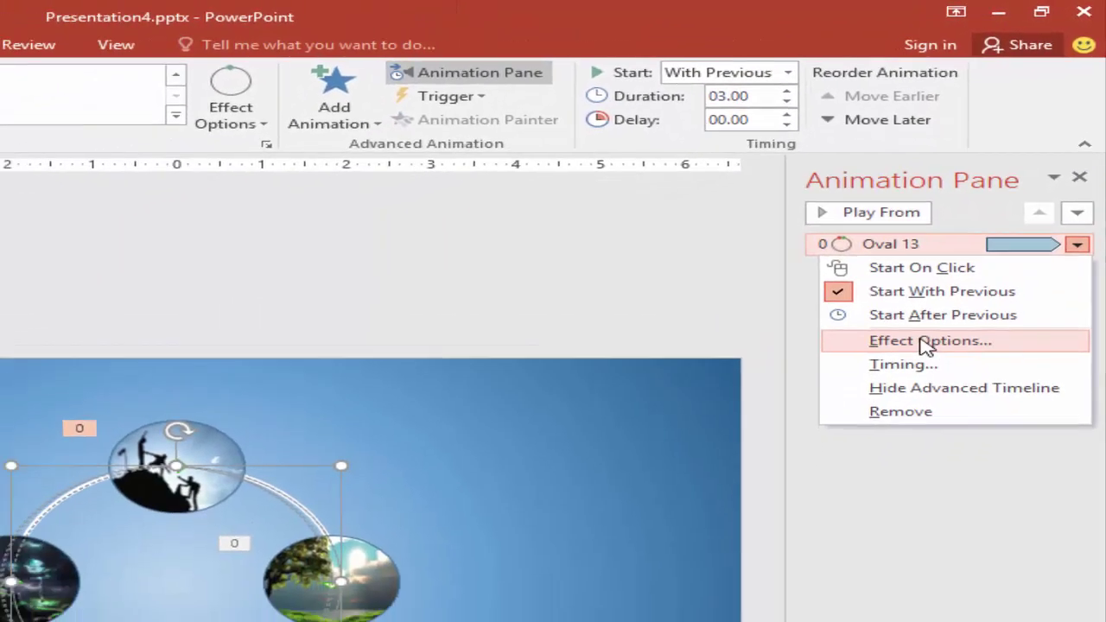
pyautogui.click(889, 407)
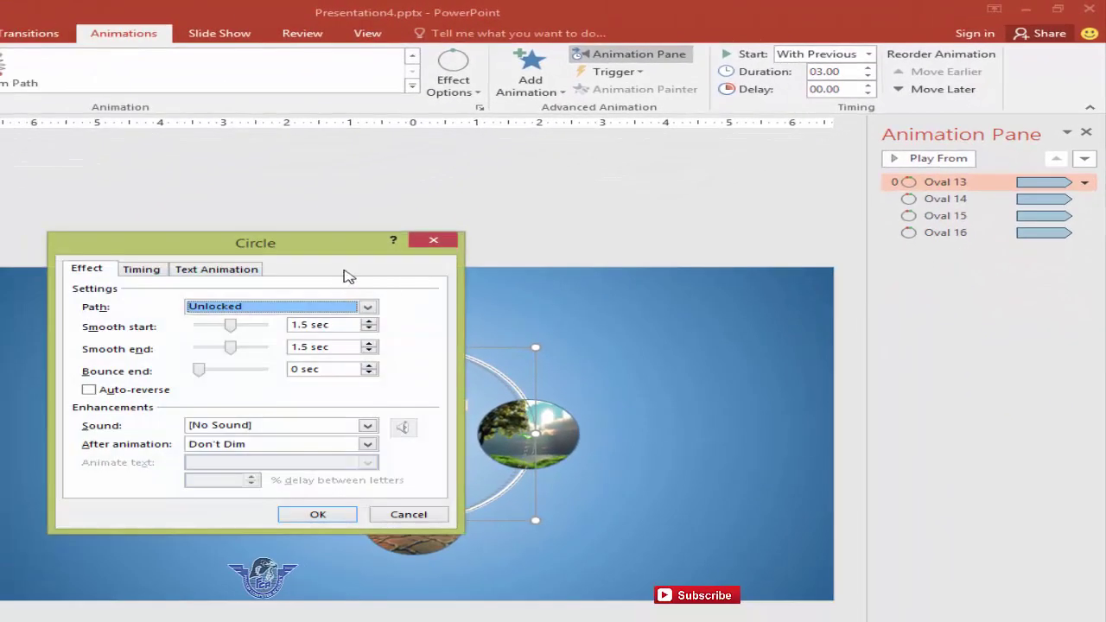
pyautogui.click(92, 273)
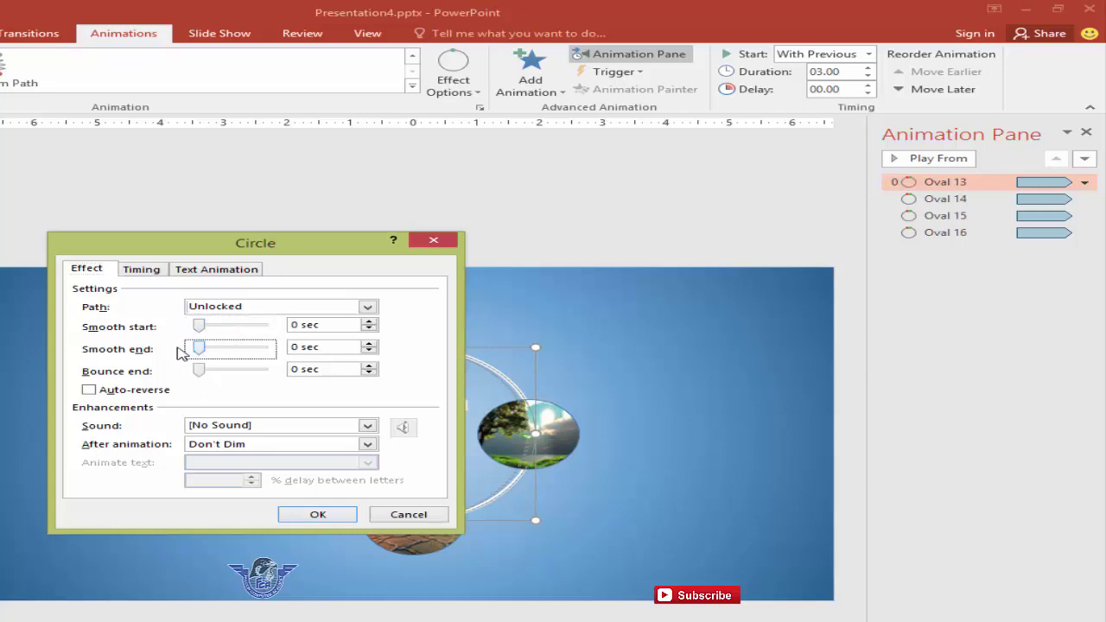
pyautogui.click(313, 514)
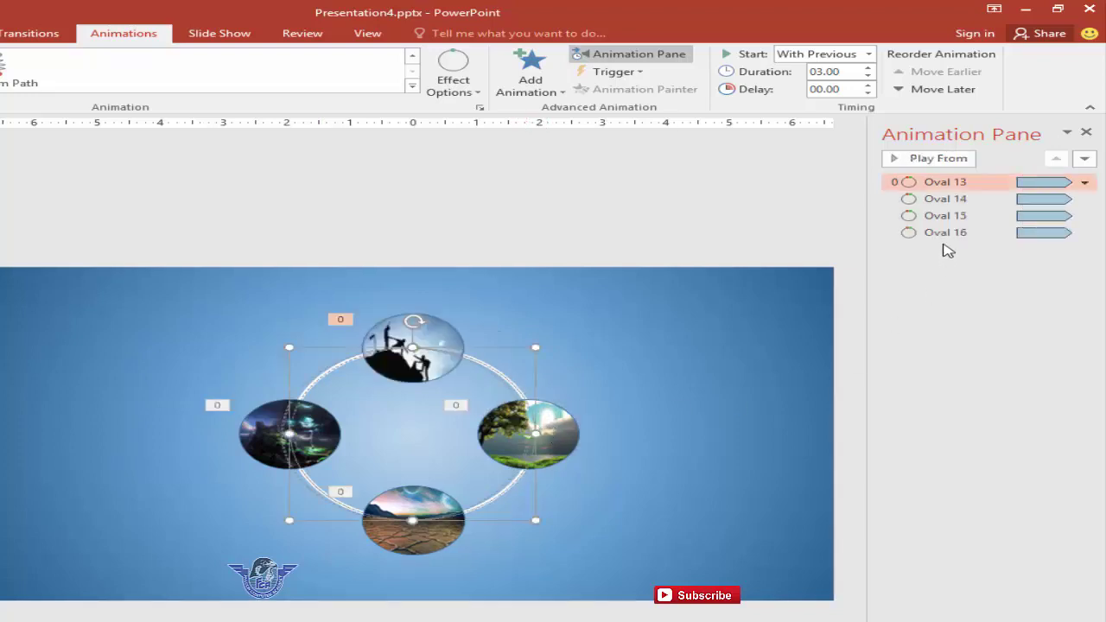
# - Set the Oval 14 orbit's smooth start to 0 sec
pyautogui.click(1036, 201)
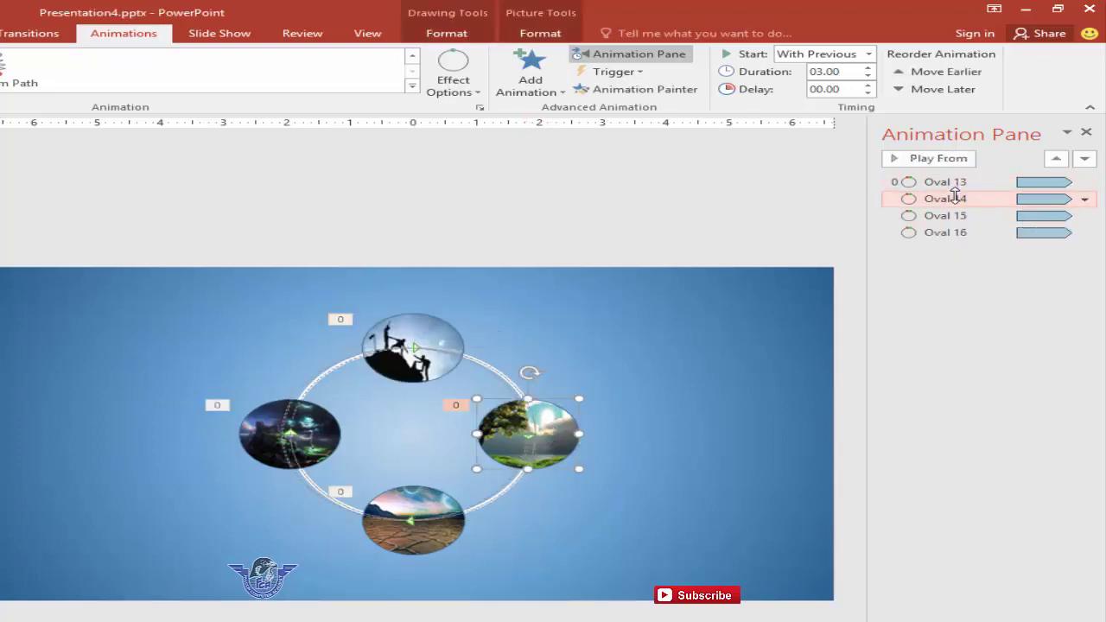
pyautogui.rightClick(955, 204)
pyautogui.click(967, 270)
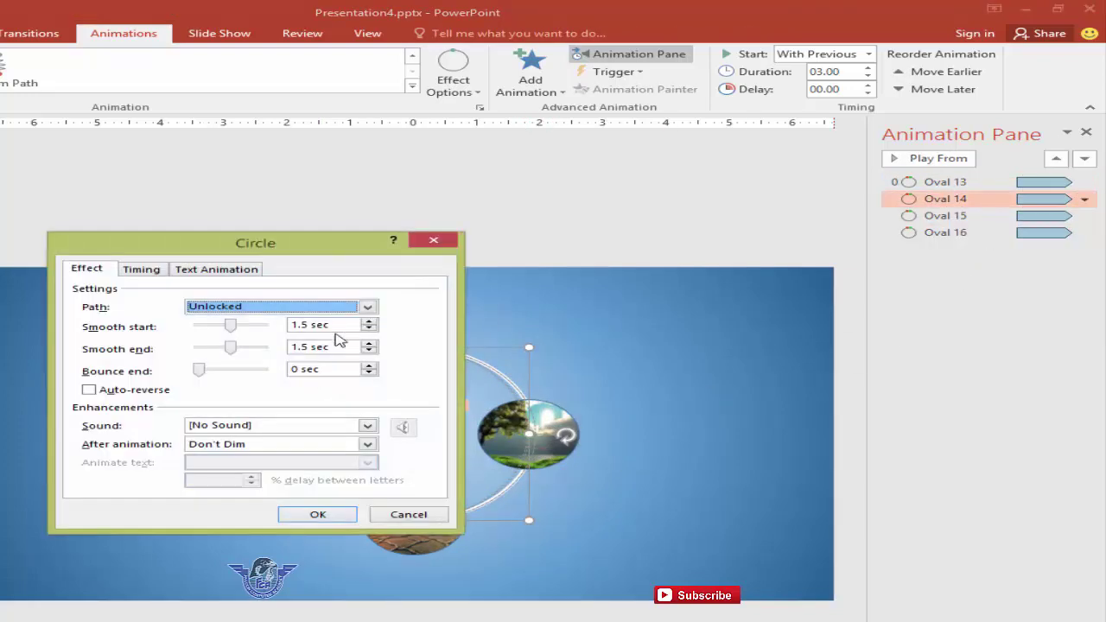
pyautogui.moveTo(236, 325); pyautogui.dragTo(183, 331)
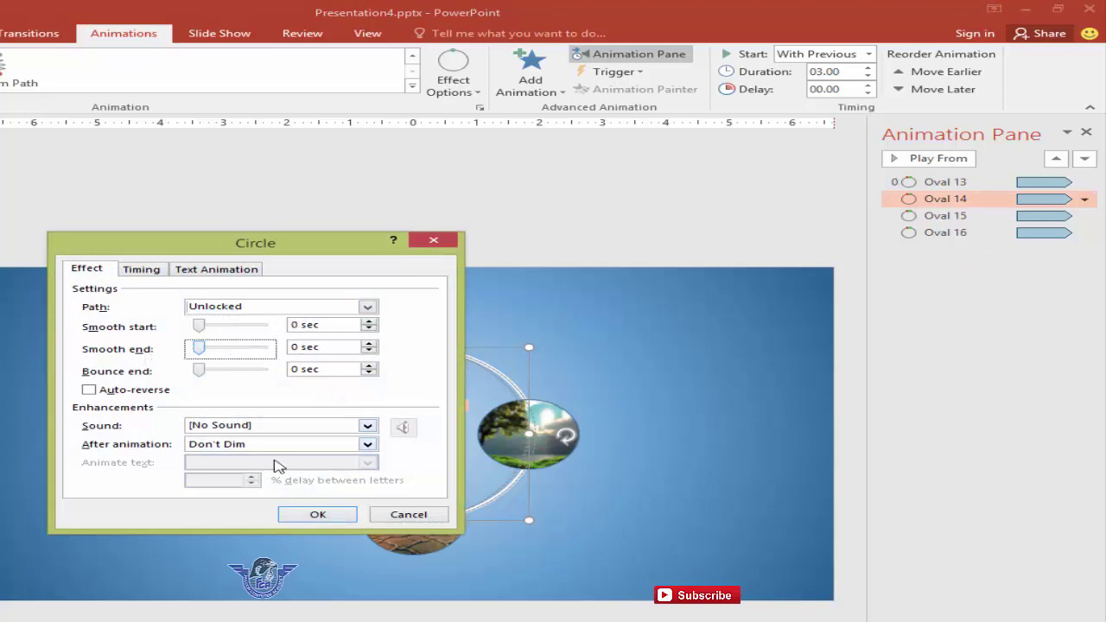
pyautogui.click(321, 512)
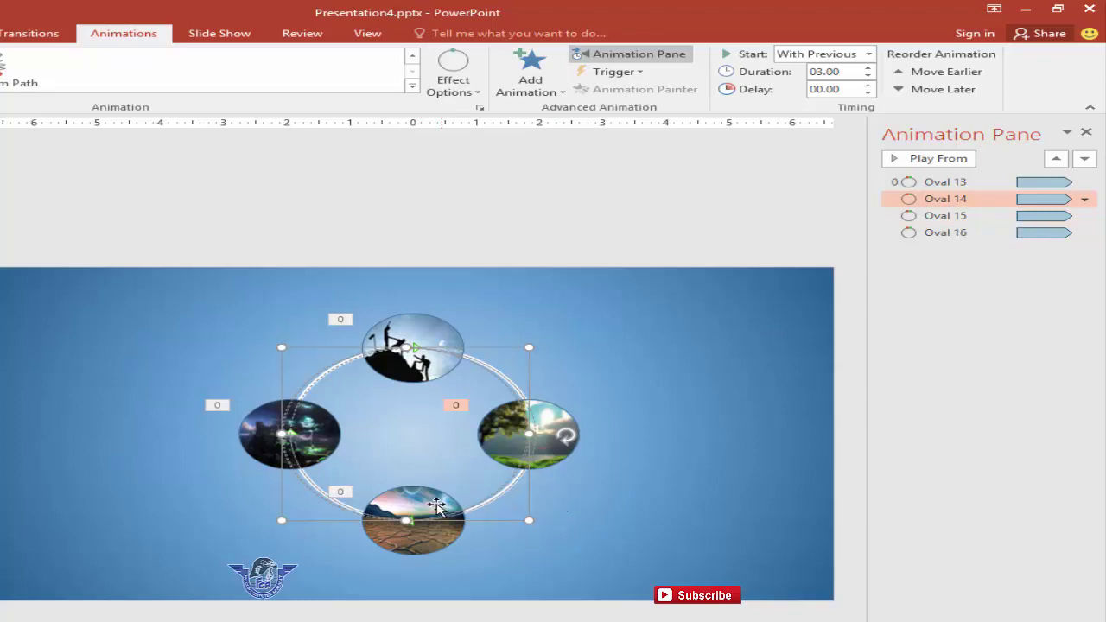
# - Set the Oval 15 orbit's smooth start to 0 sec
pyautogui.click(912, 215)
pyautogui.rightClick(913, 215)
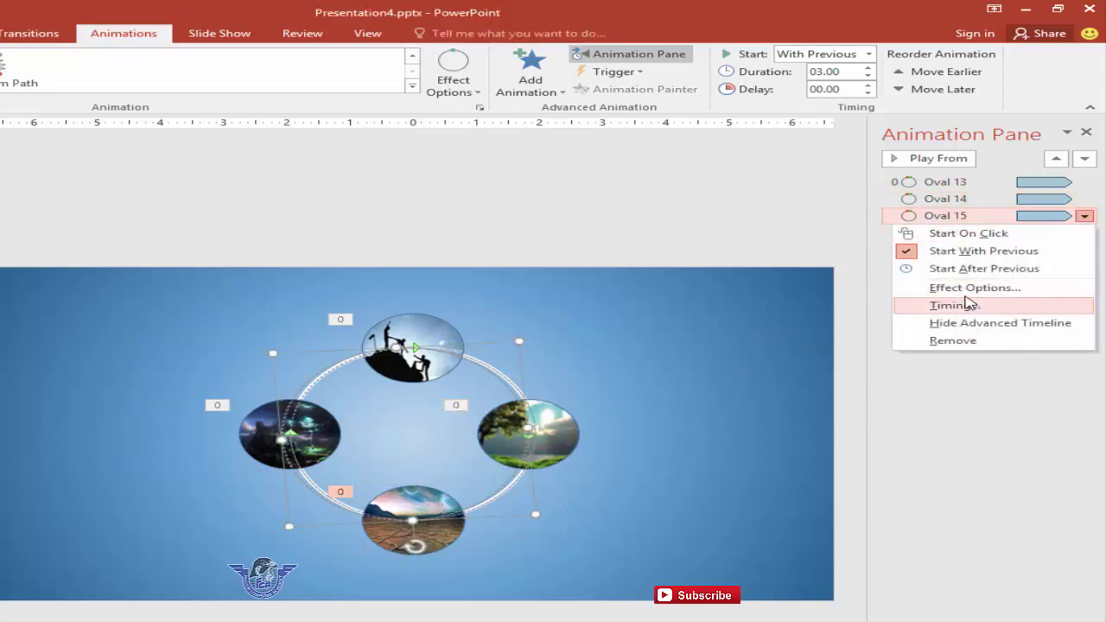
pyautogui.click(967, 288)
pyautogui.moveTo(234, 333); pyautogui.dragTo(181, 342)
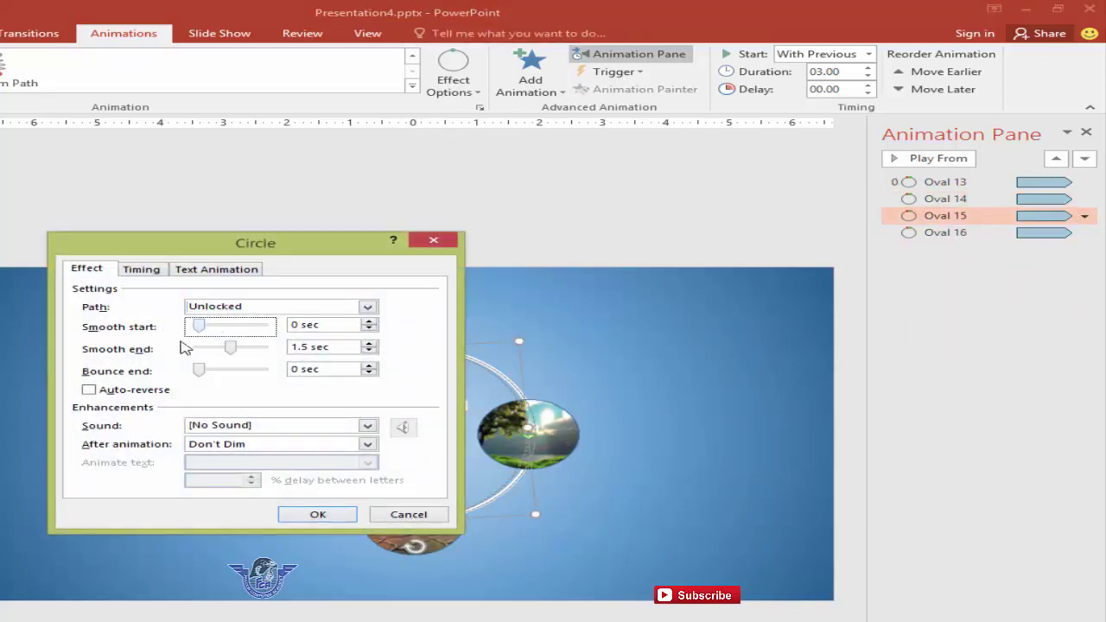
pyautogui.click(313, 514)
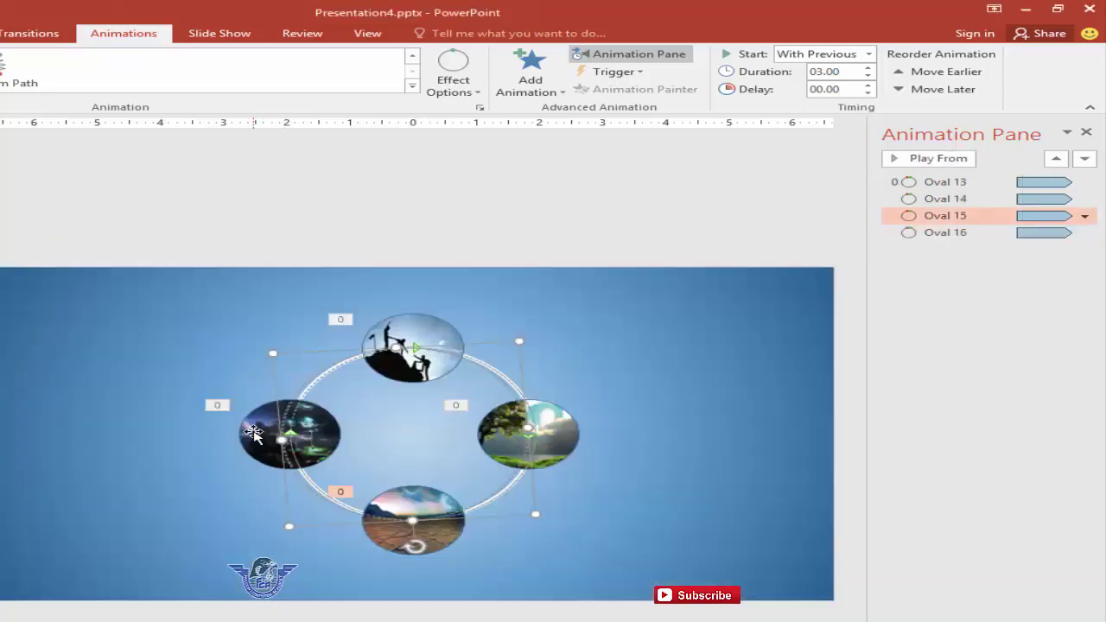
# - Set the Oval 16 orbit's smooth start to 0 sec for a steady speed
pyautogui.click(253, 434)
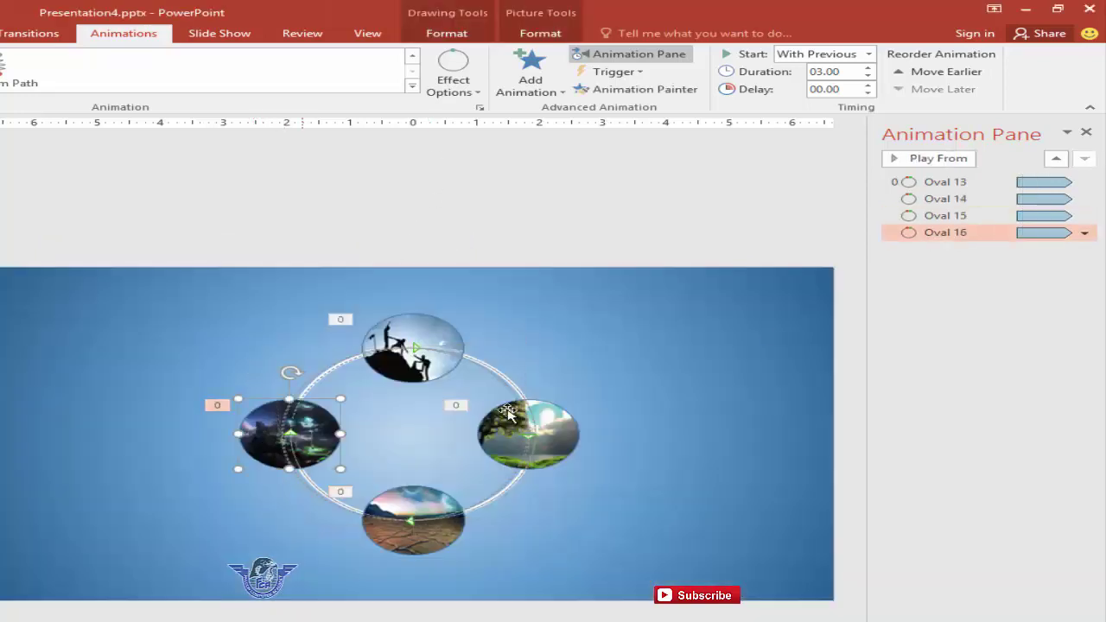
pyautogui.rightClick(957, 230)
pyautogui.click(942, 301)
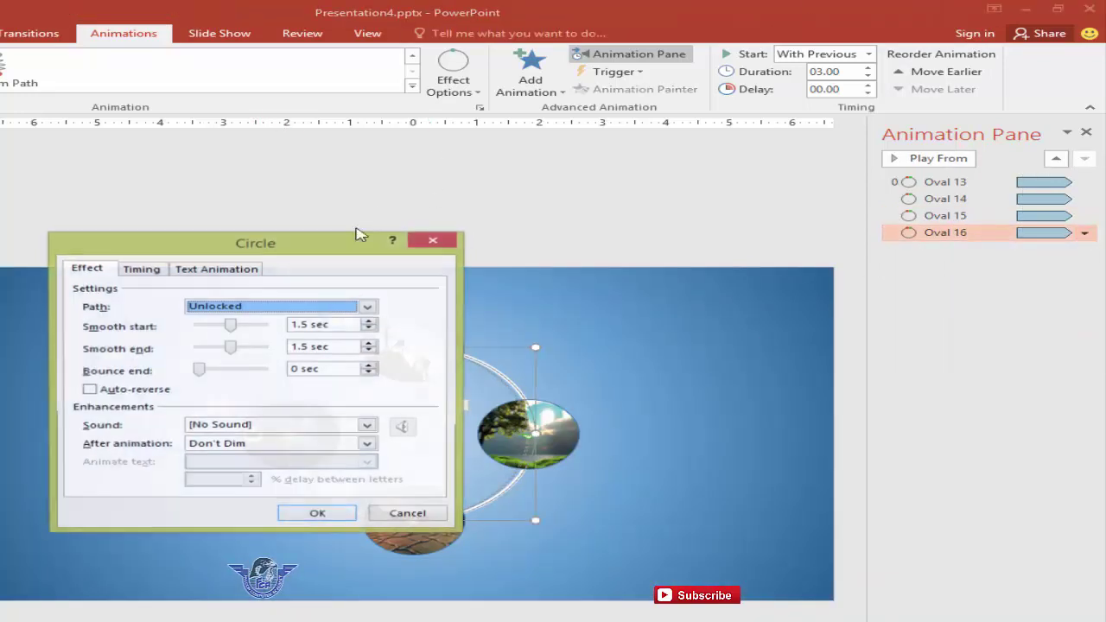
pyautogui.moveTo(229, 326); pyautogui.dragTo(181, 333)
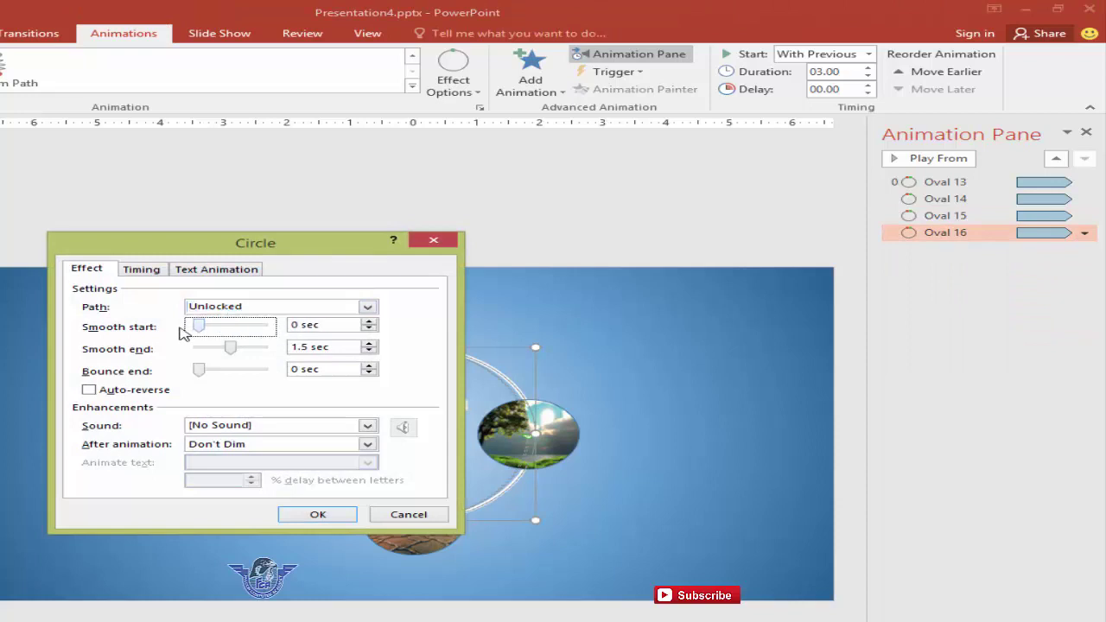
pyautogui.click(318, 509)
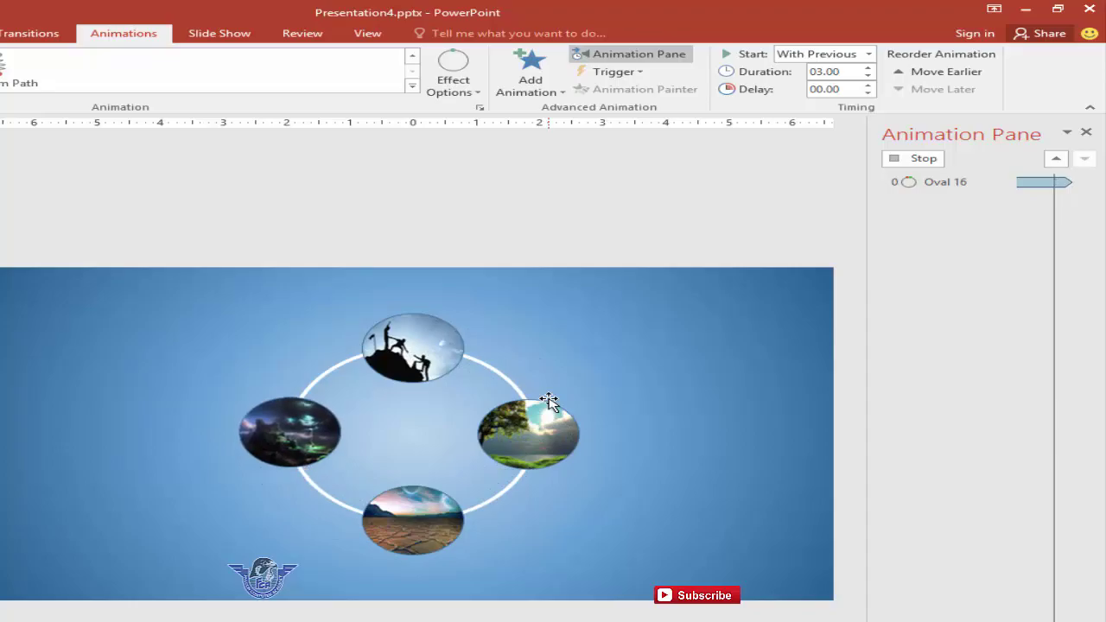
pyautogui.hotkey('shift', 'F5')
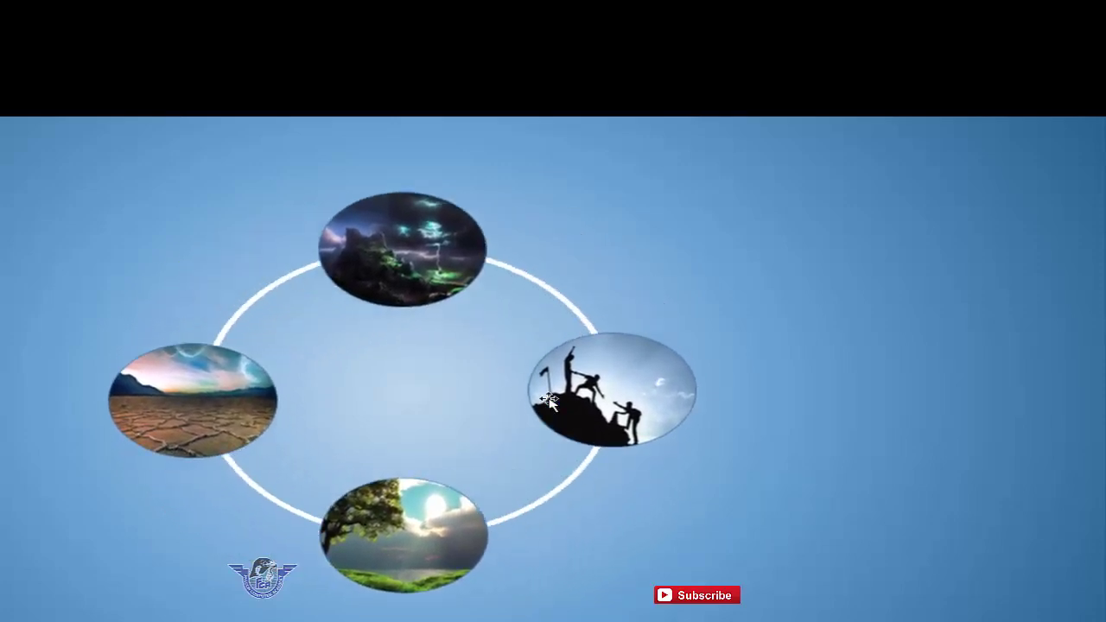
pyautogui.press('Escape')
pyautogui.click(671, 412)
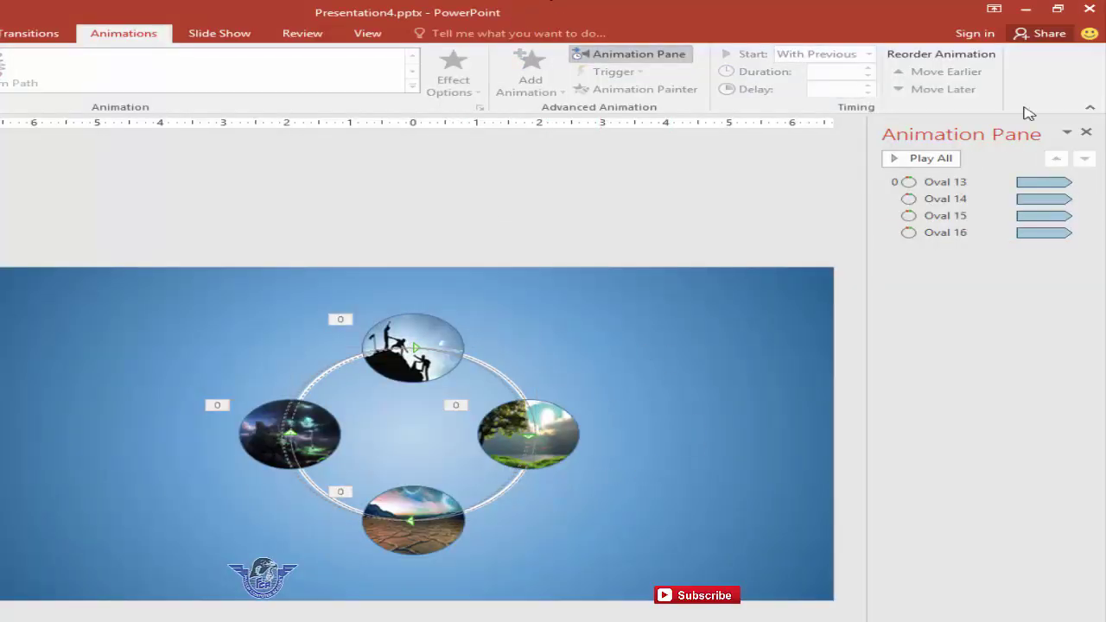
# - Select all four picture circles and apply the first Reflection variation from Shape Effects
pyautogui.click(429, 340)
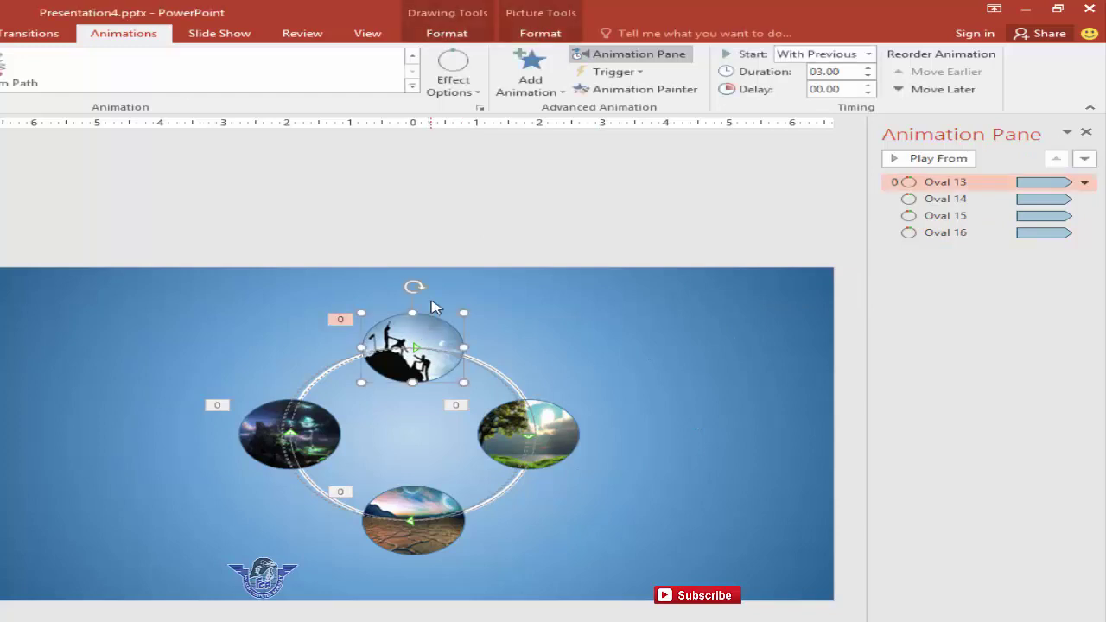
pyautogui.keyDown('shift'); pyautogui.click(563, 447); pyautogui.keyUp('shift')
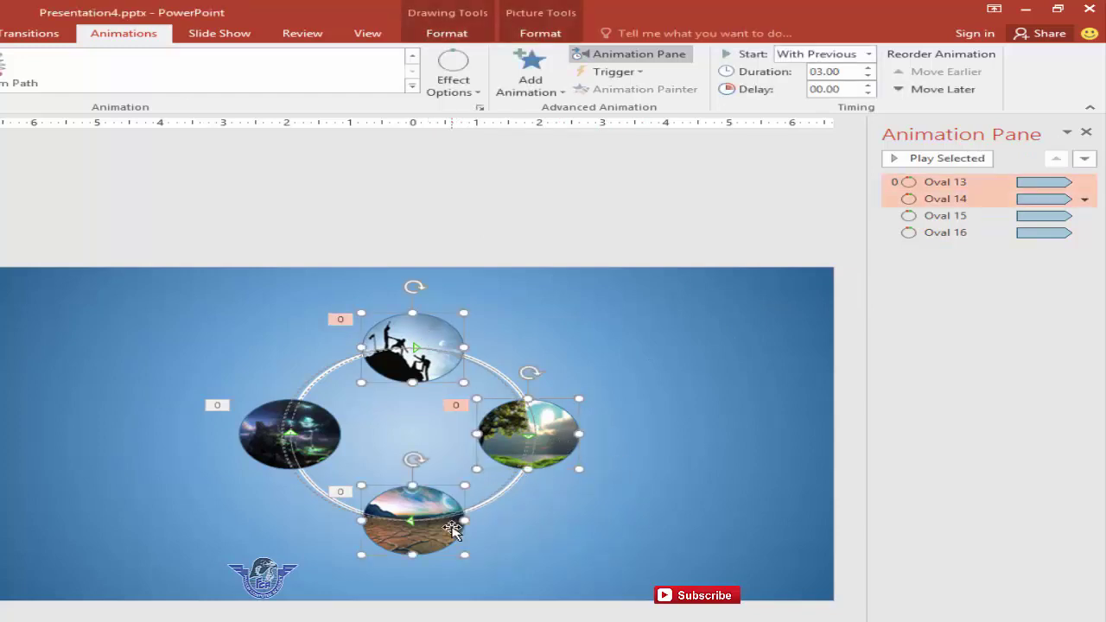
pyautogui.keyDown('shift'); pyautogui.click(288, 397); pyautogui.keyUp('shift')
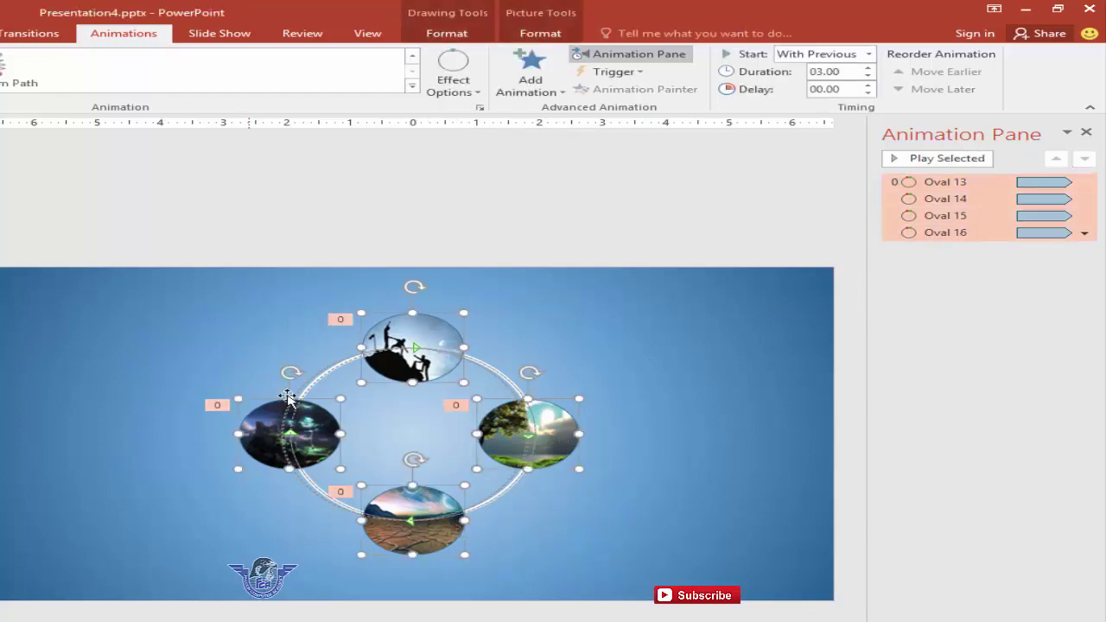
pyautogui.click(447, 33)
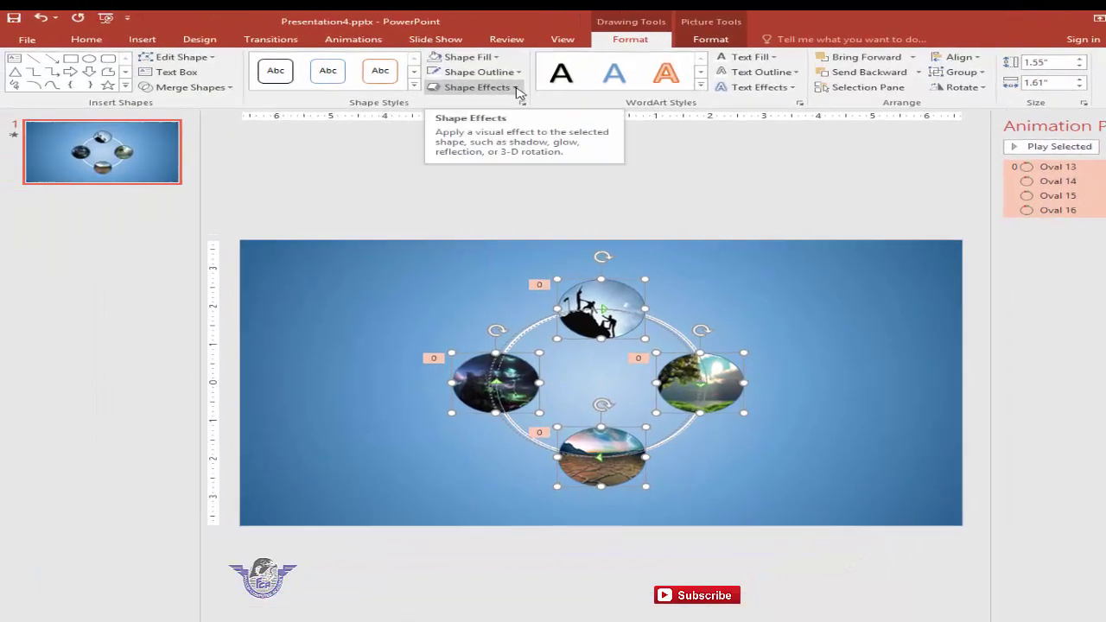
pyautogui.click(517, 89)
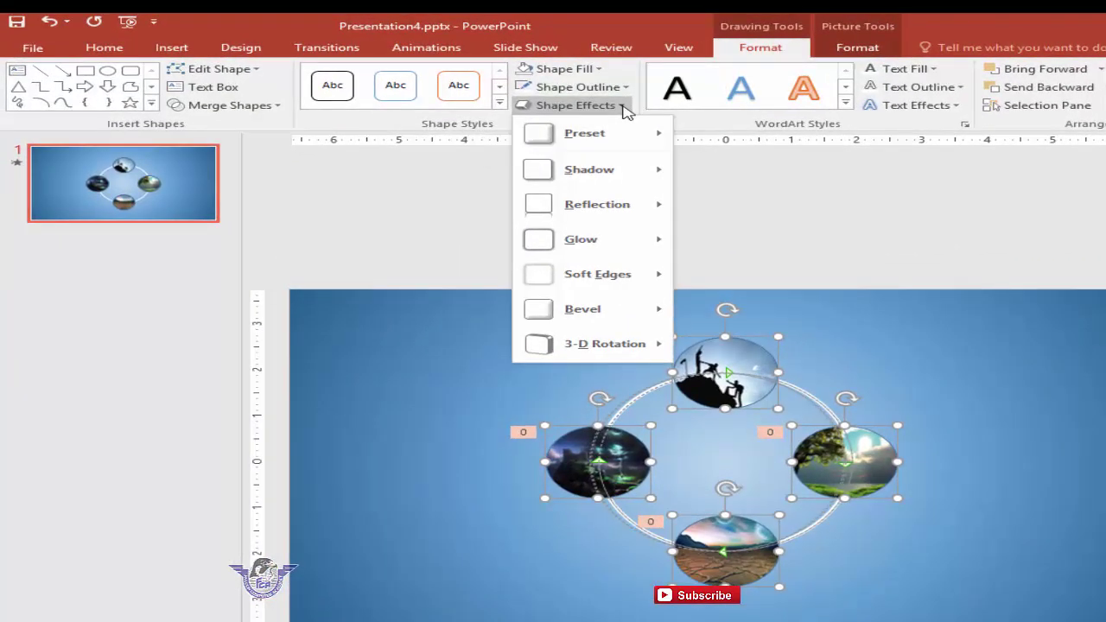
pyautogui.moveTo(597, 204)
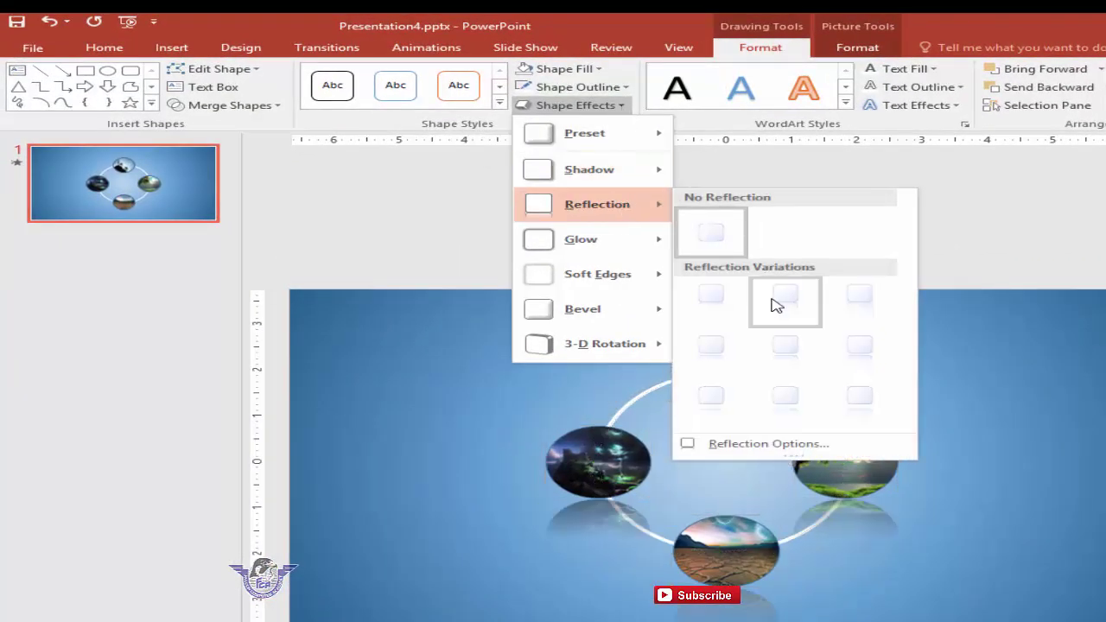
pyautogui.click(715, 298)
pyautogui.click(1006, 375)
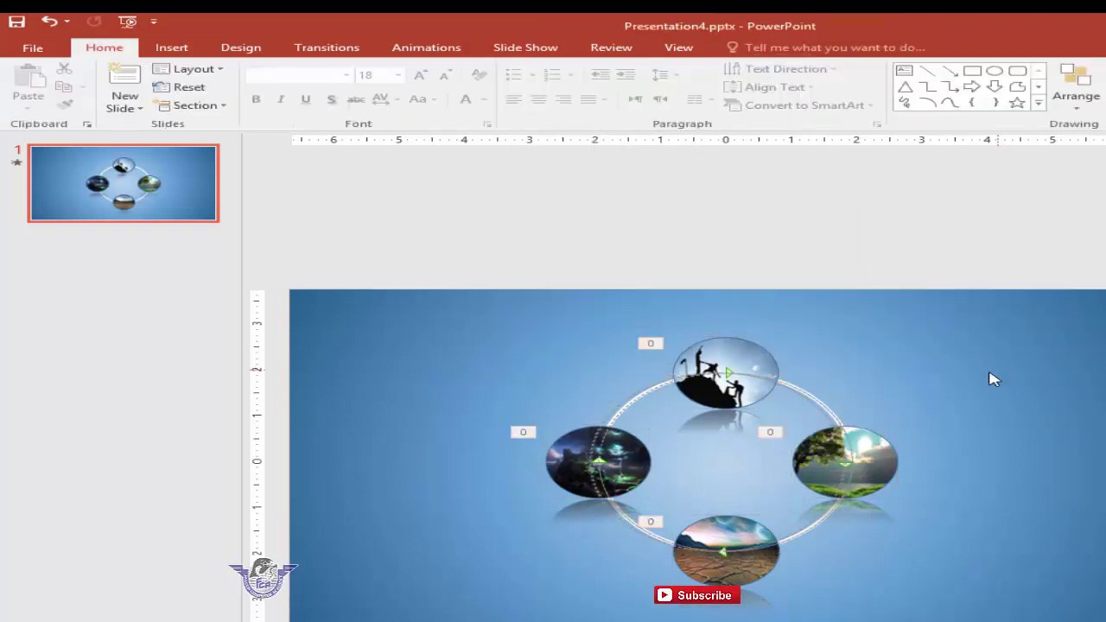
# - Preview the reflections in the slide show, then select all slide objects and open the Selection Pane
pyautogui.press('F5')
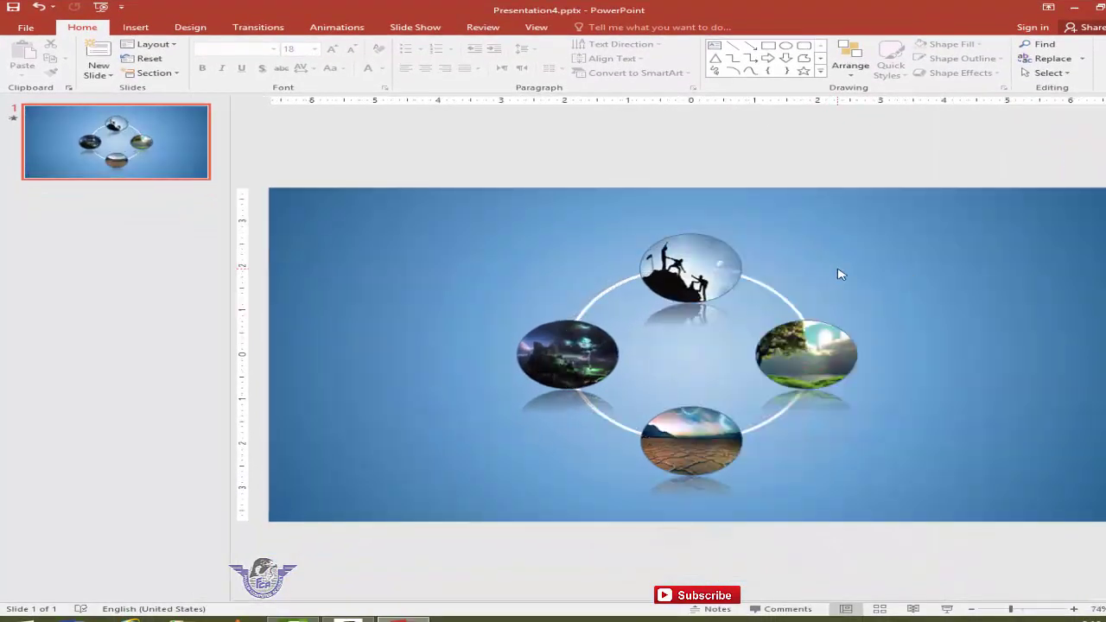
pyautogui.hotkey('ctrl', 'a')
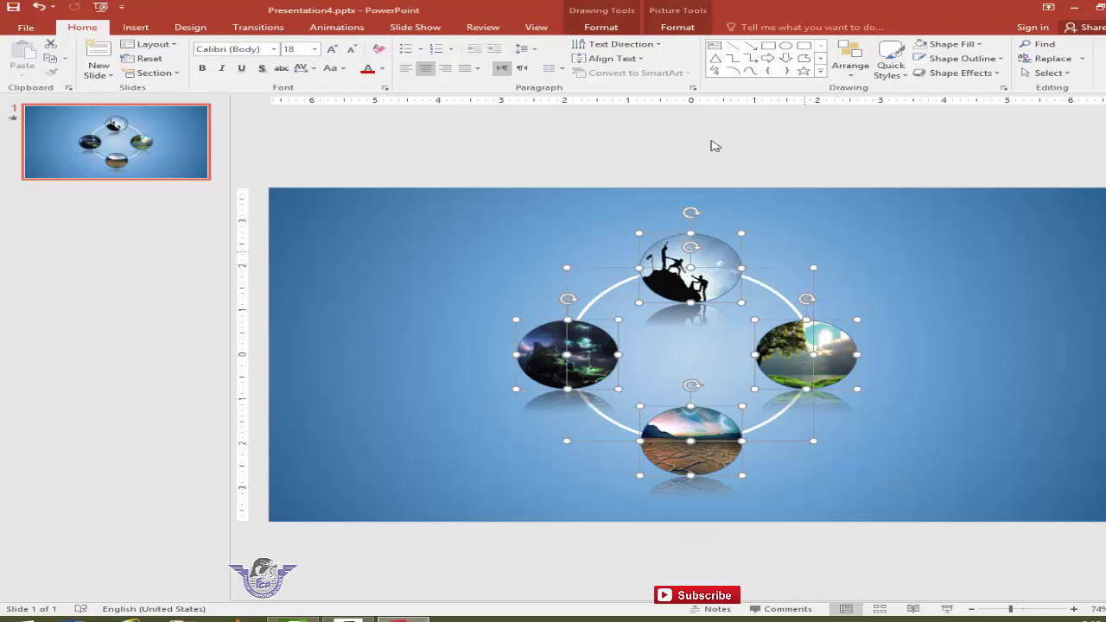
pyautogui.click(679, 29)
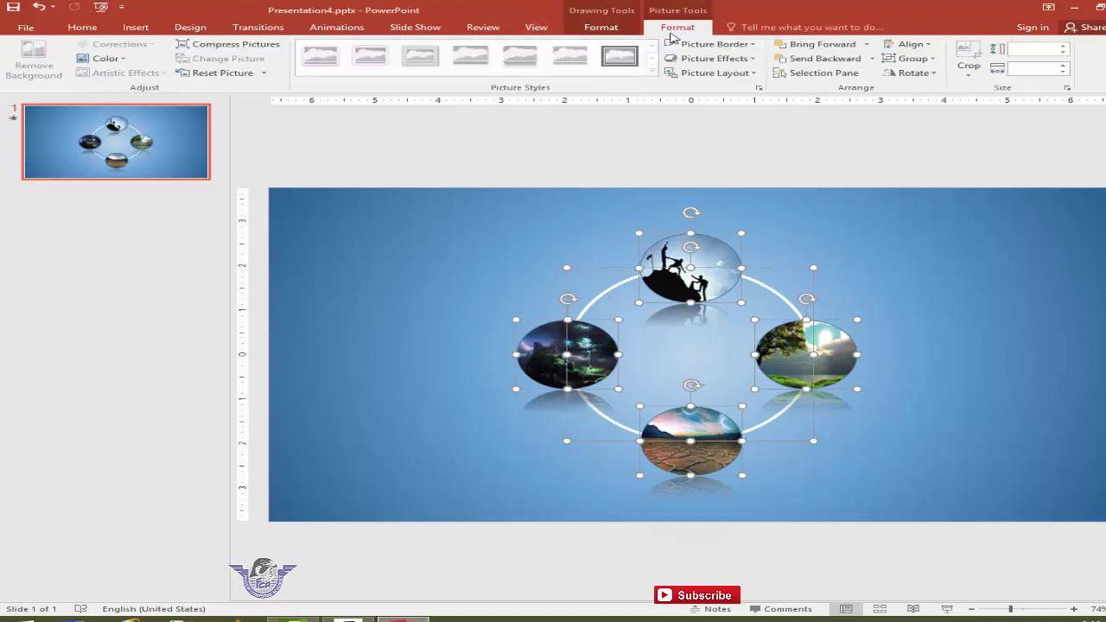
pyautogui.click(825, 74)
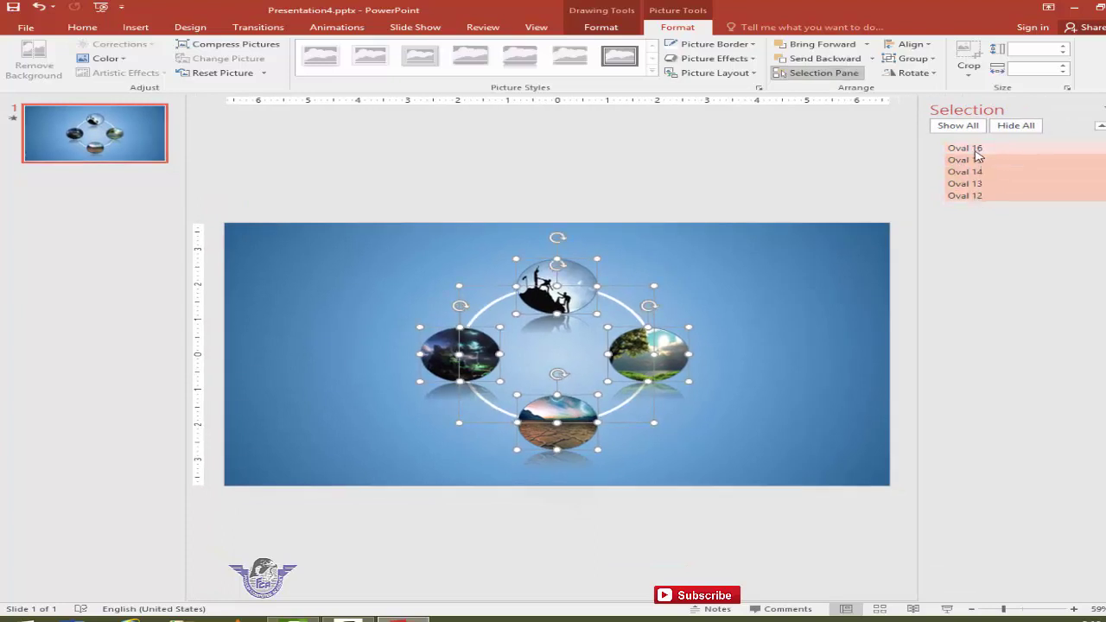
# - Find Oval 12, the white guide ring, in the Selection Pane and hide it
pyautogui.click(841, 239)
pyautogui.click(967, 152)
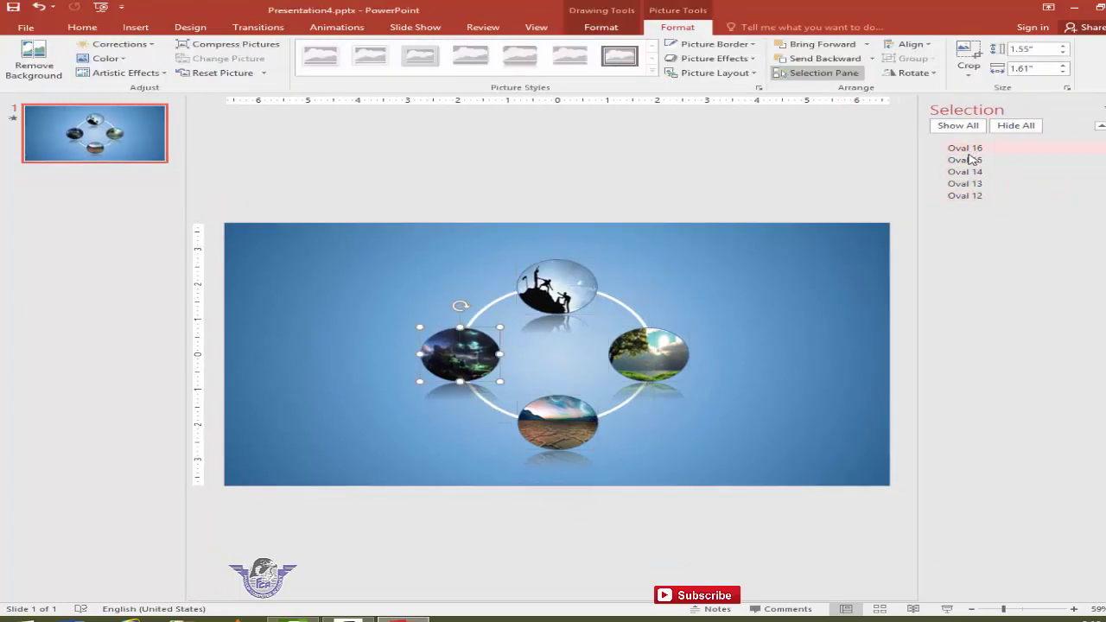
pyautogui.click(969, 160)
pyautogui.click(973, 172)
pyautogui.click(976, 184)
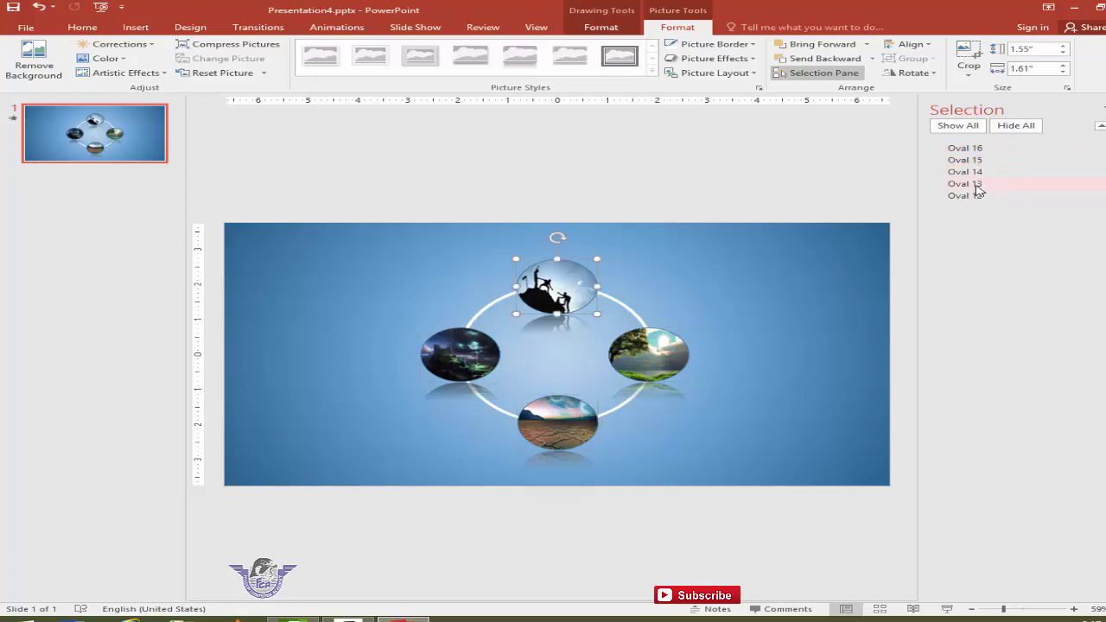
pyautogui.click(974, 197)
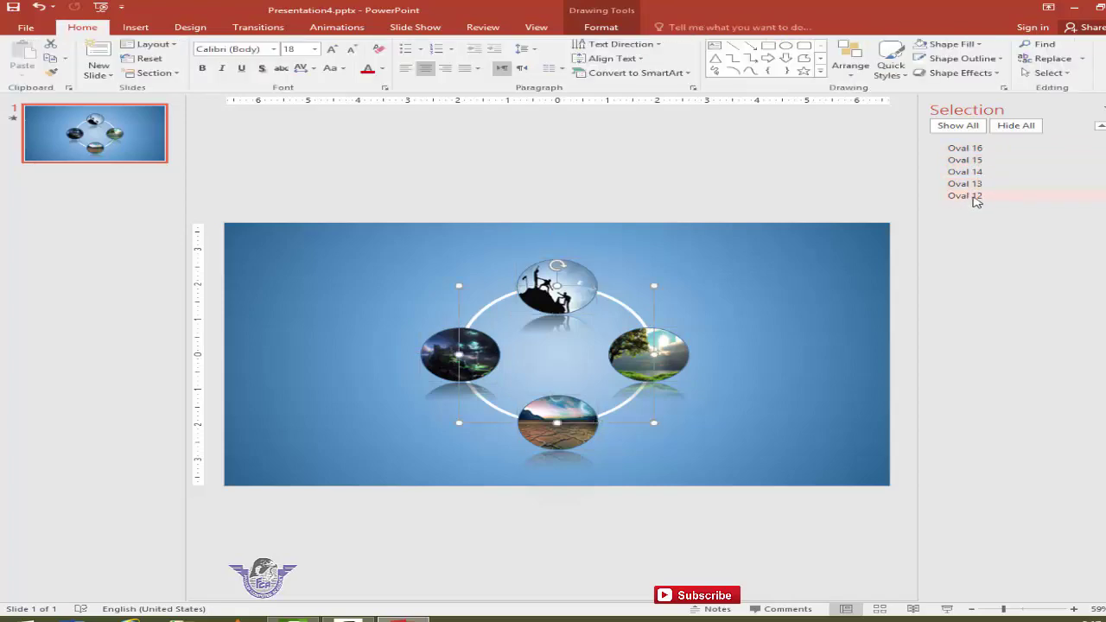
pyautogui.click(1087, 192)
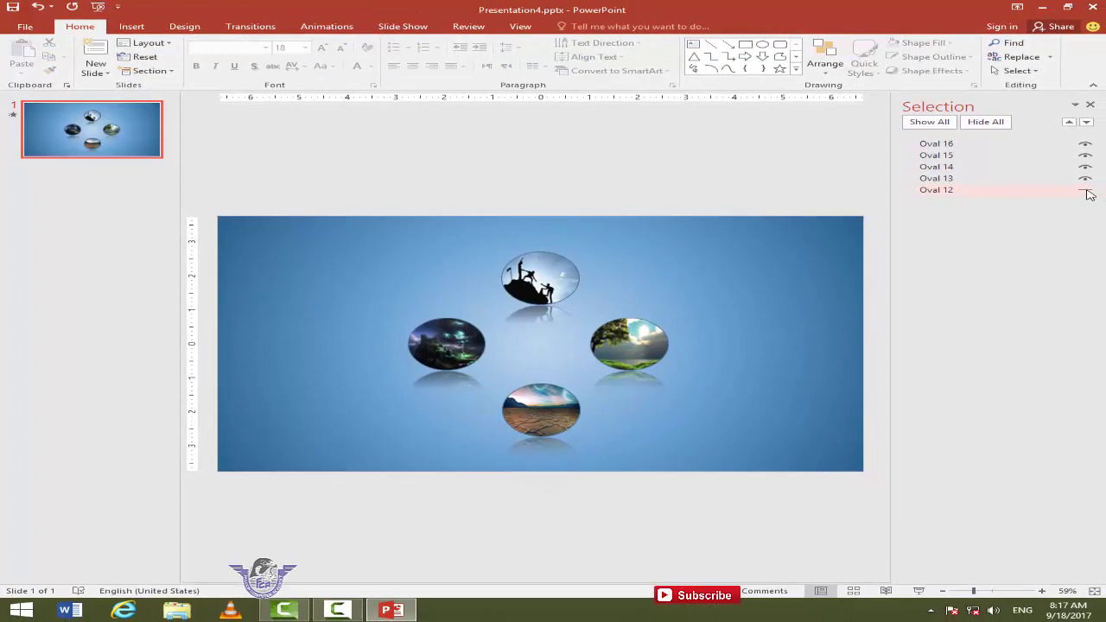
# - Delete the white guide ring Oval 12 and play the final show of four orbiting circles
pyautogui.press('F5')
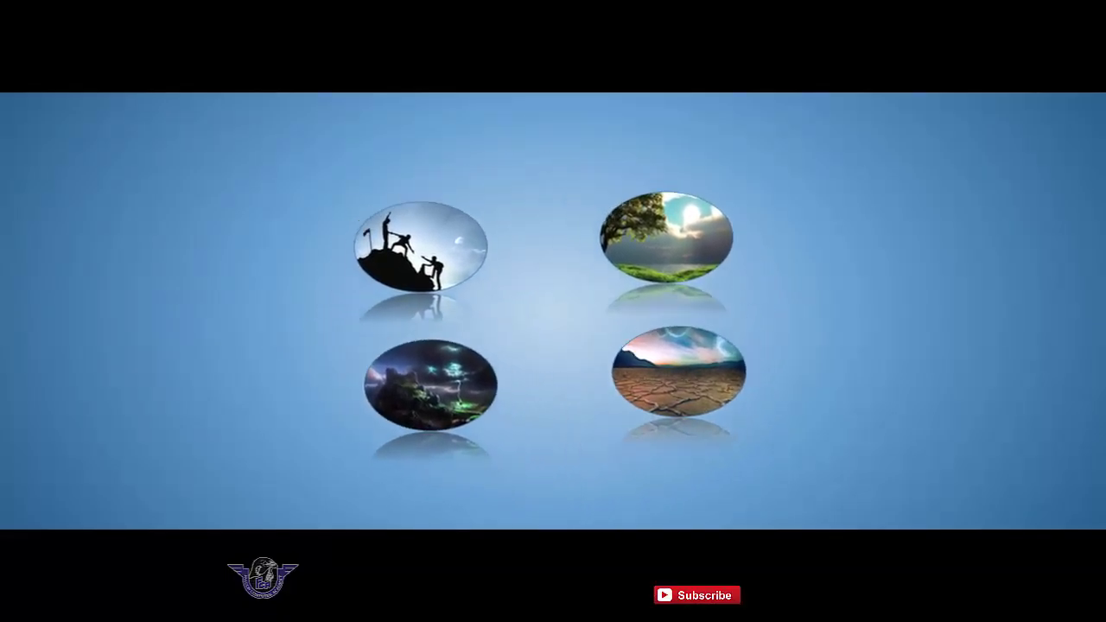
pyautogui.press('Escape')
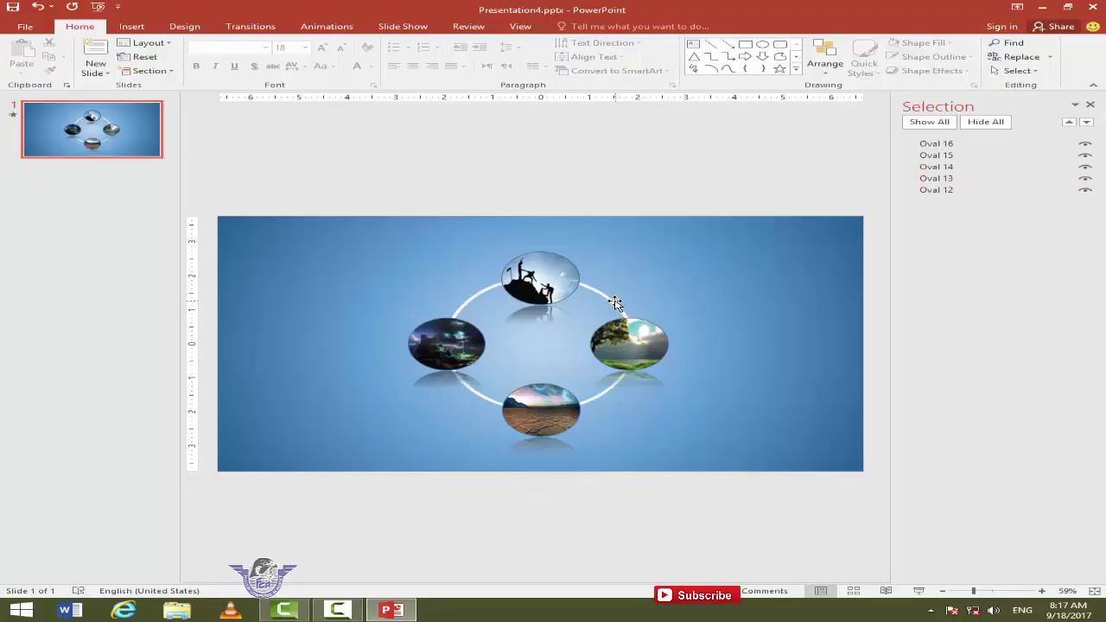
pyautogui.click(614, 303)
pyautogui.press('Delete')
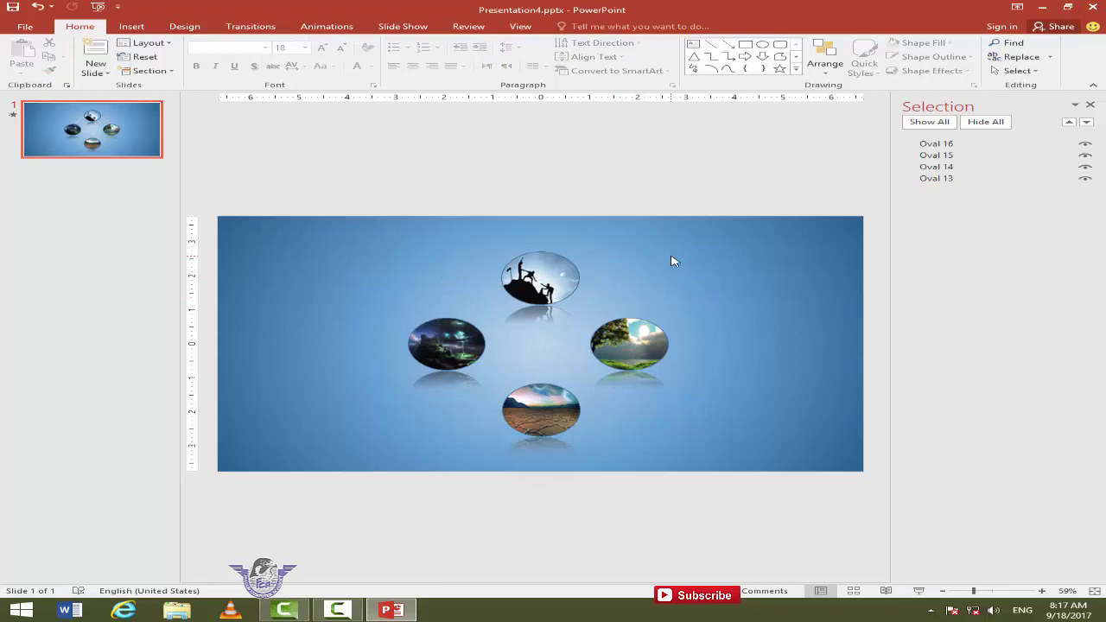
pyautogui.press('F5')
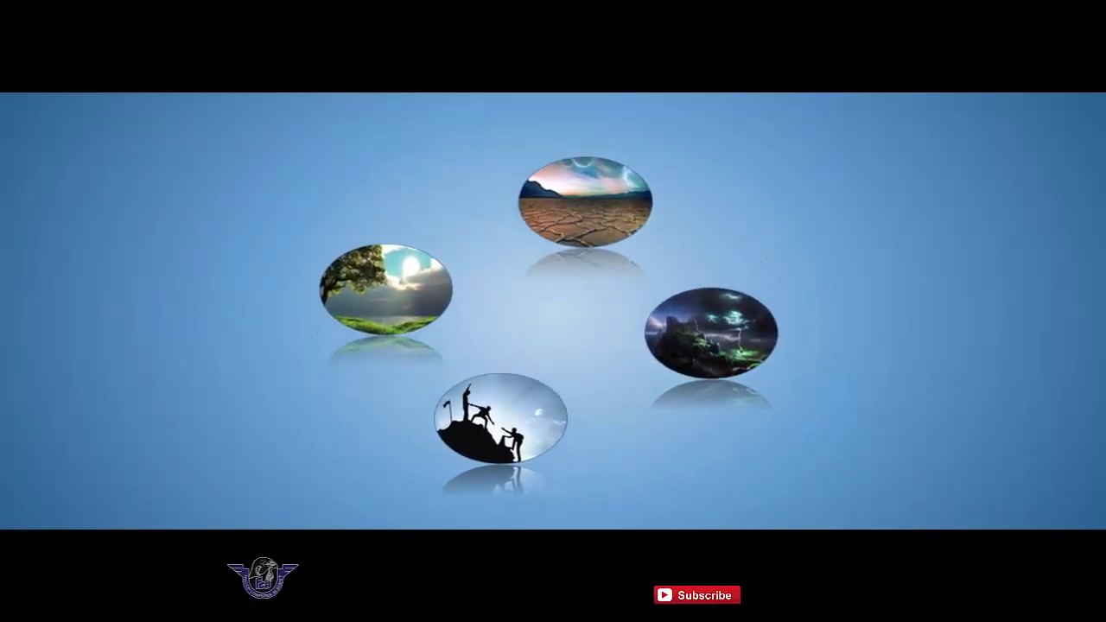